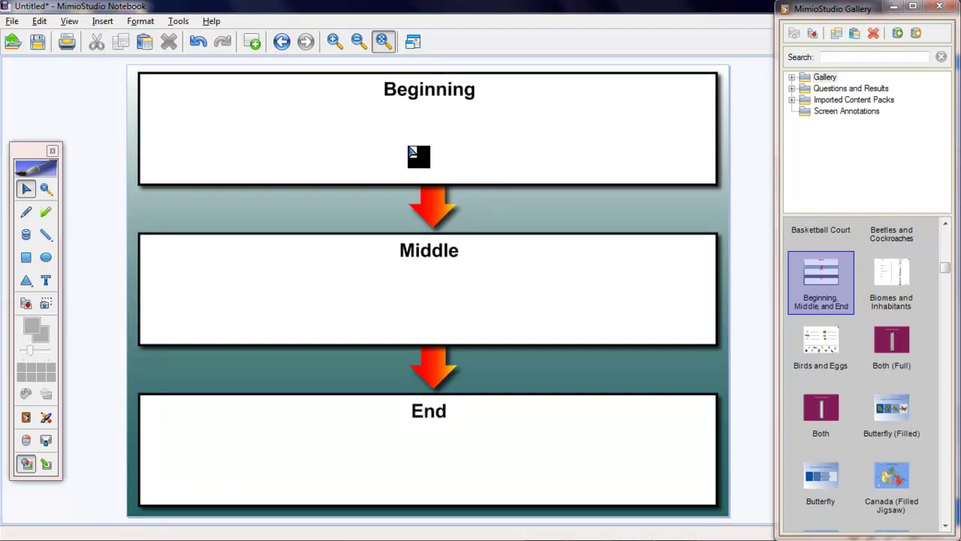
- Undo the placement of the Beginning, Middle, and End template on the page
right_click(550, 171)
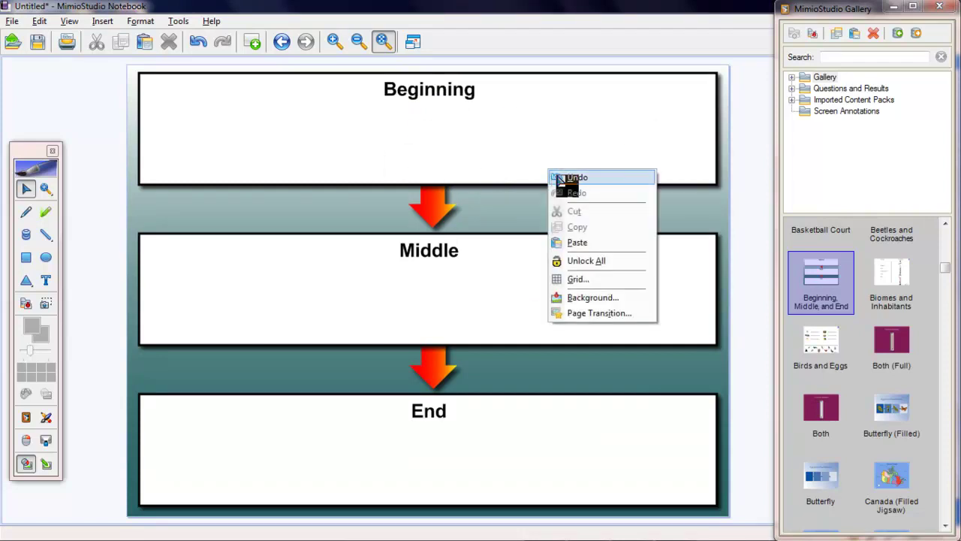
click(559, 178)
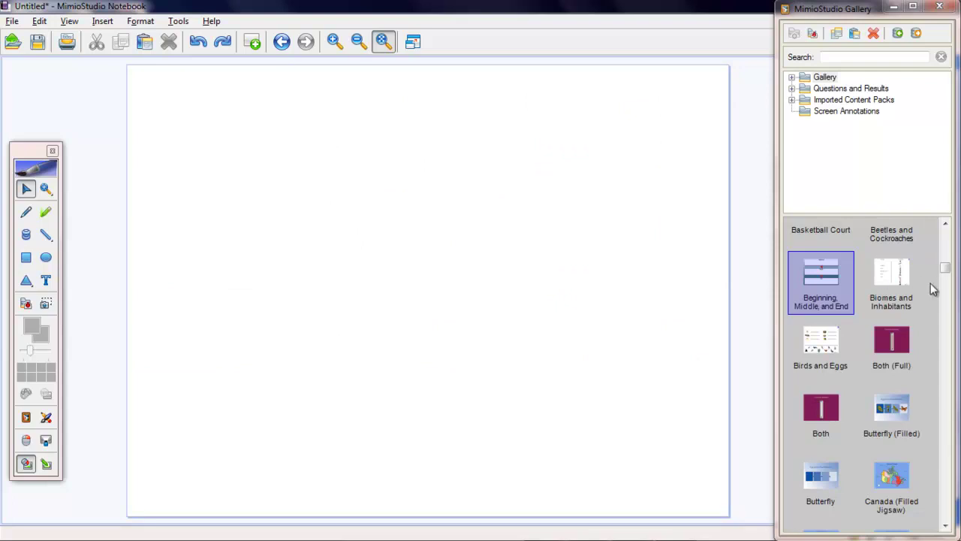
- Apply the Biomes and Inhabitants template to the page and slide its answer overlay across the biomes and animals
drag(898, 274, 617, 291)
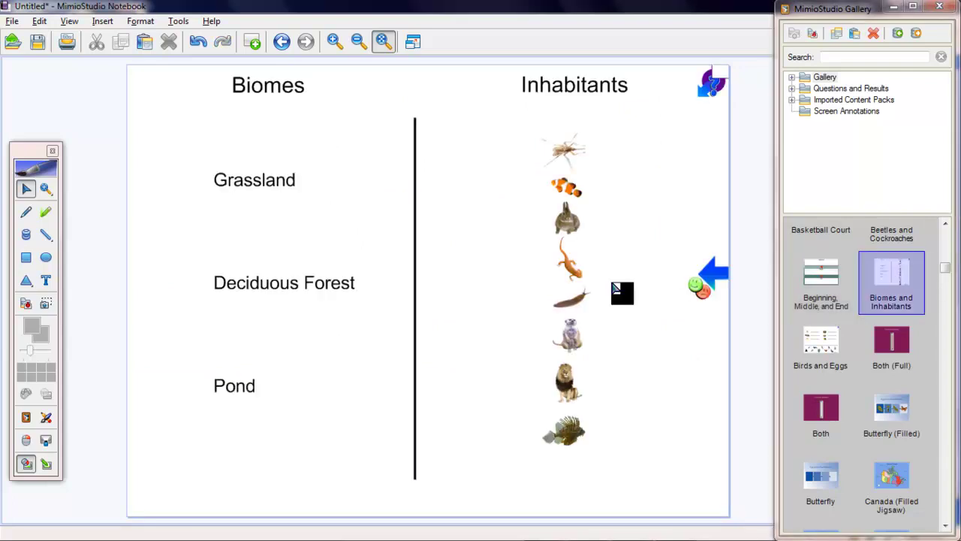
click(706, 282)
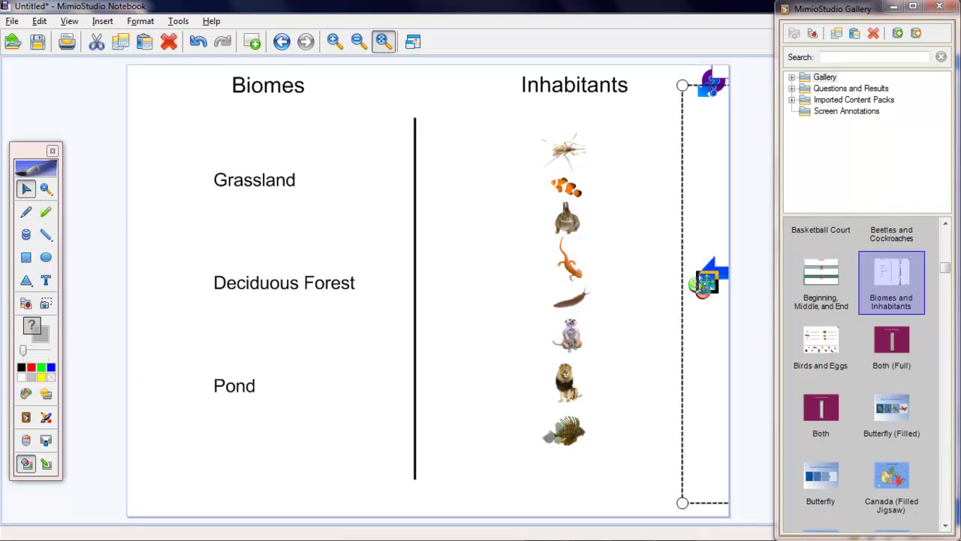
drag(706, 283, 143, 311)
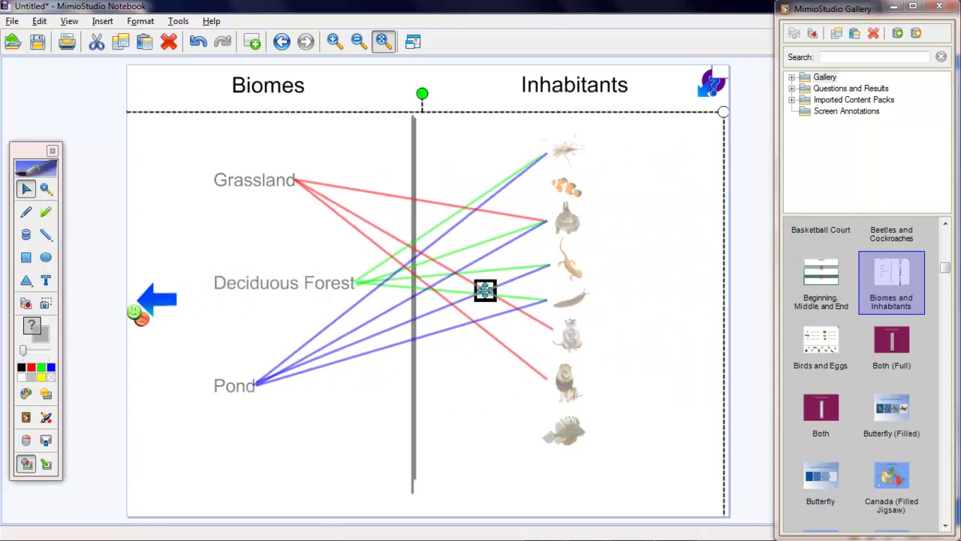
- Undo the answer overlay move and the Biomes and Inhabitants template to clear the page
right_click(644, 311)
click(655, 335)
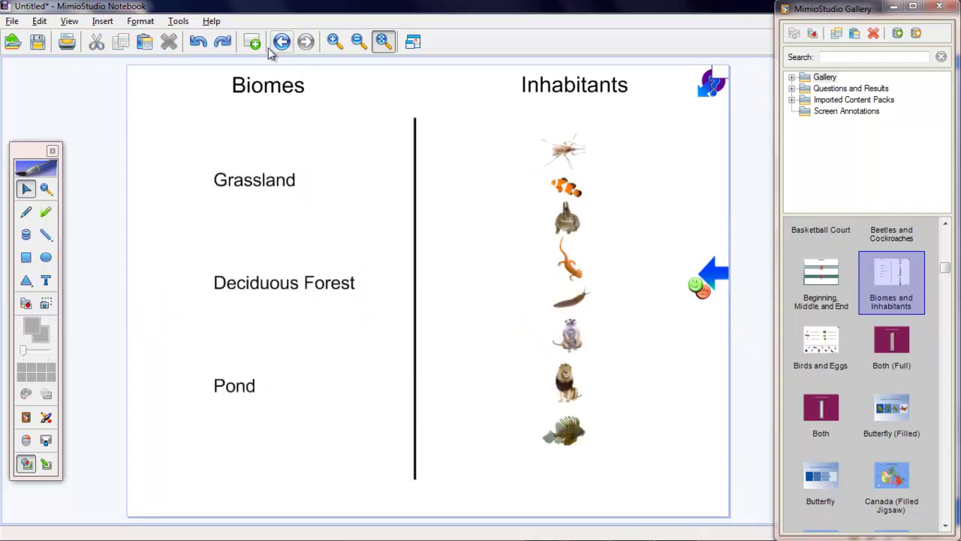
click(199, 43)
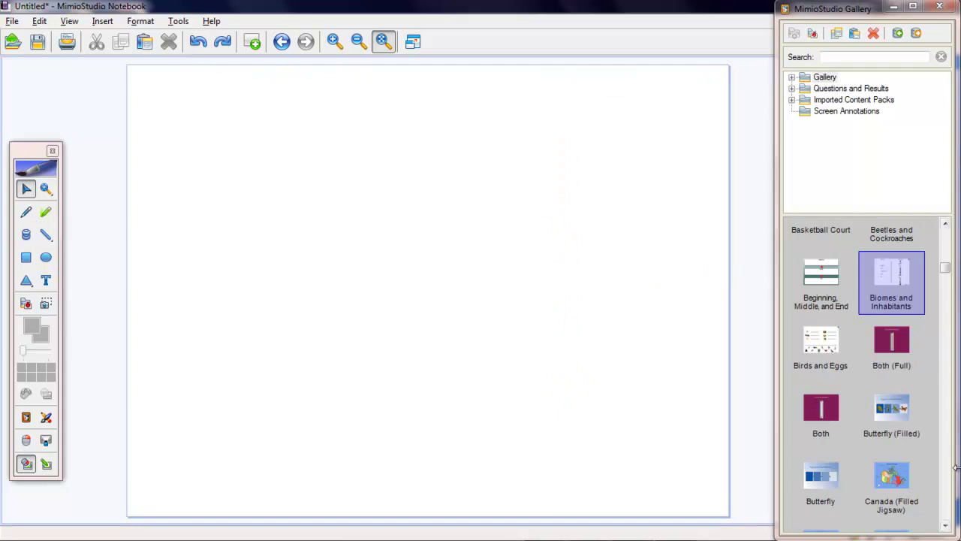
- Find the Graph (Large) template in the gallery and apply it to the blank page
click(946, 525)
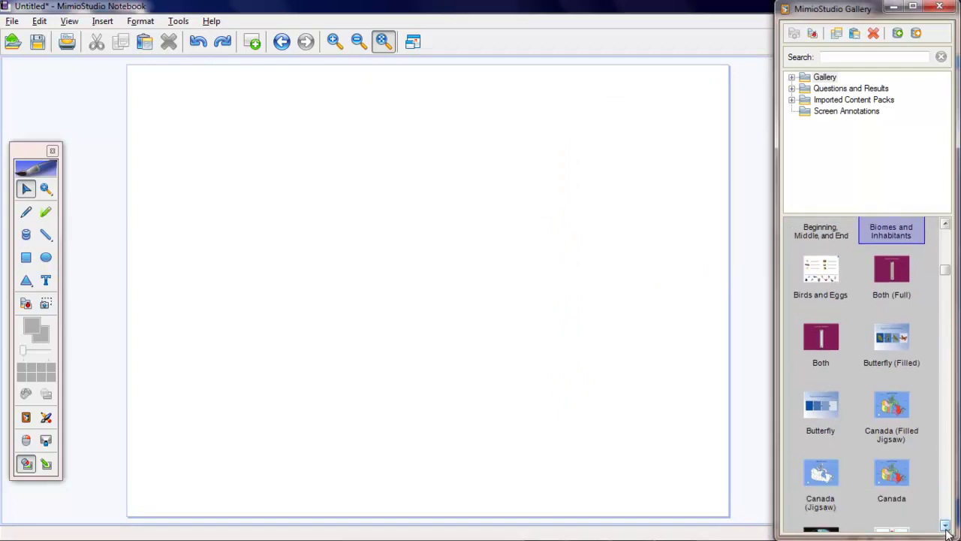
click(946, 529)
click(946, 529)
click(946, 528)
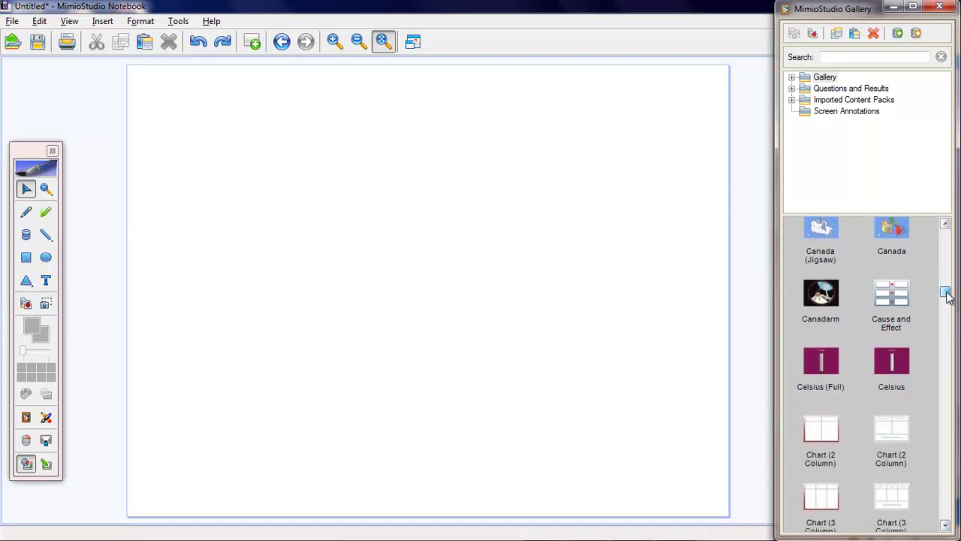
scroll(946, 294, down, 5)
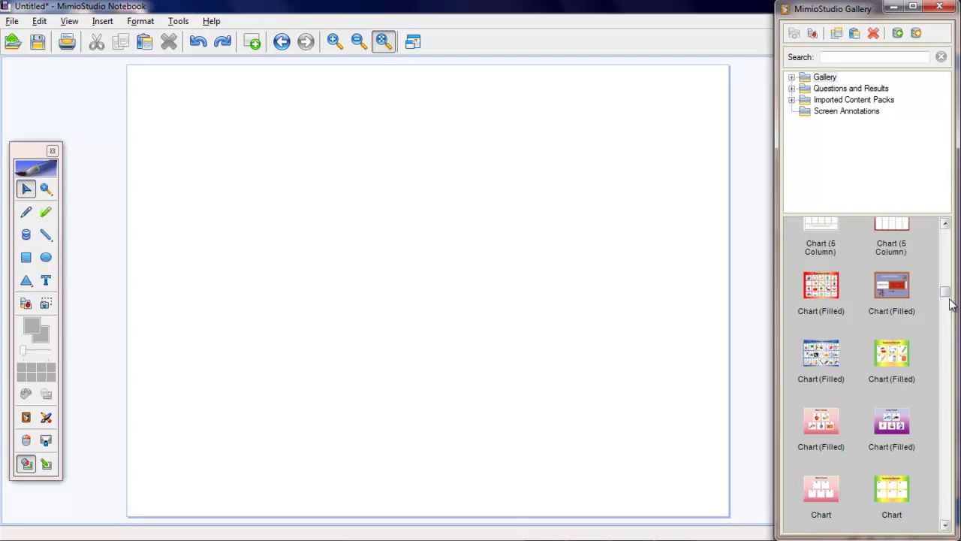
drag(946, 300, 948, 309)
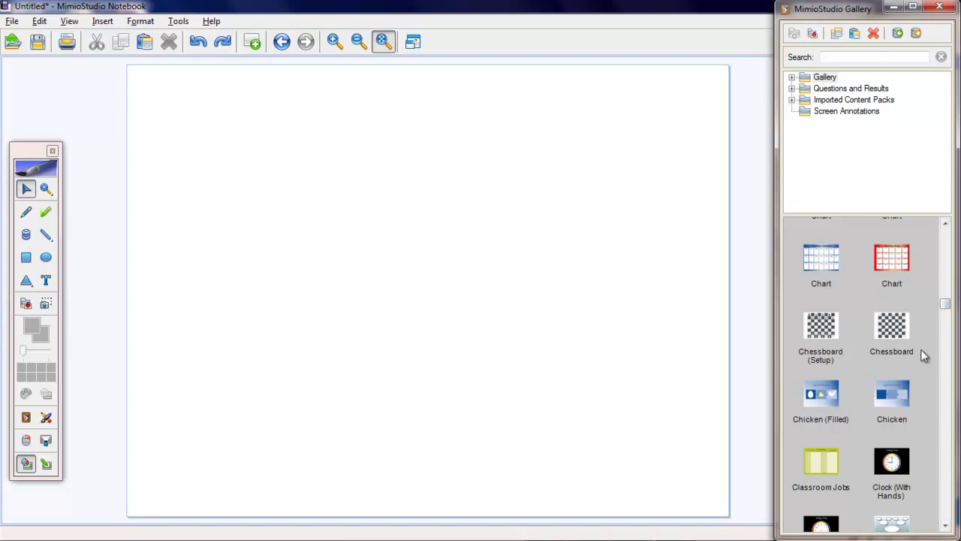
drag(948, 313, 948, 350)
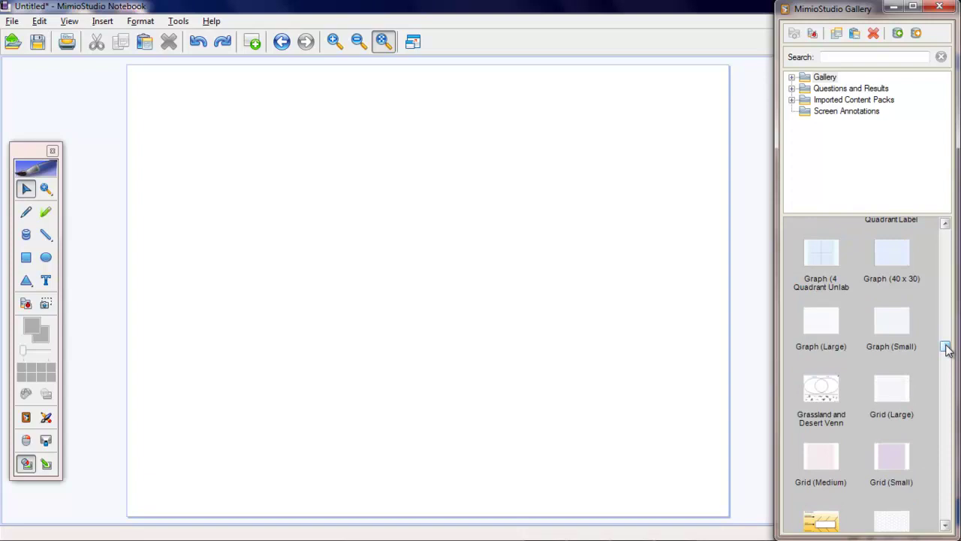
mouse_move(947, 348)
mouse_down()
mouse_move(947, 336)
mouse_move(948, 353)
mouse_up()
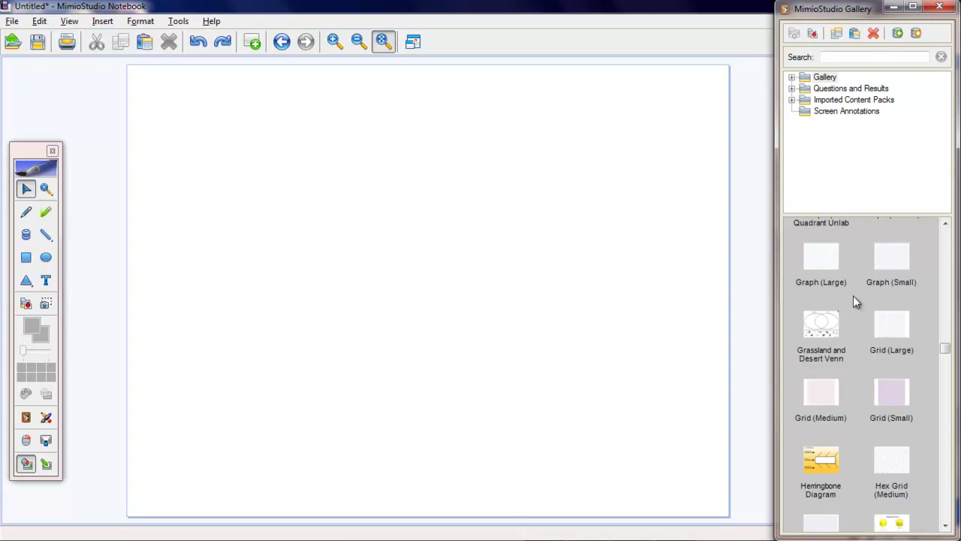
drag(821, 262, 622, 332)
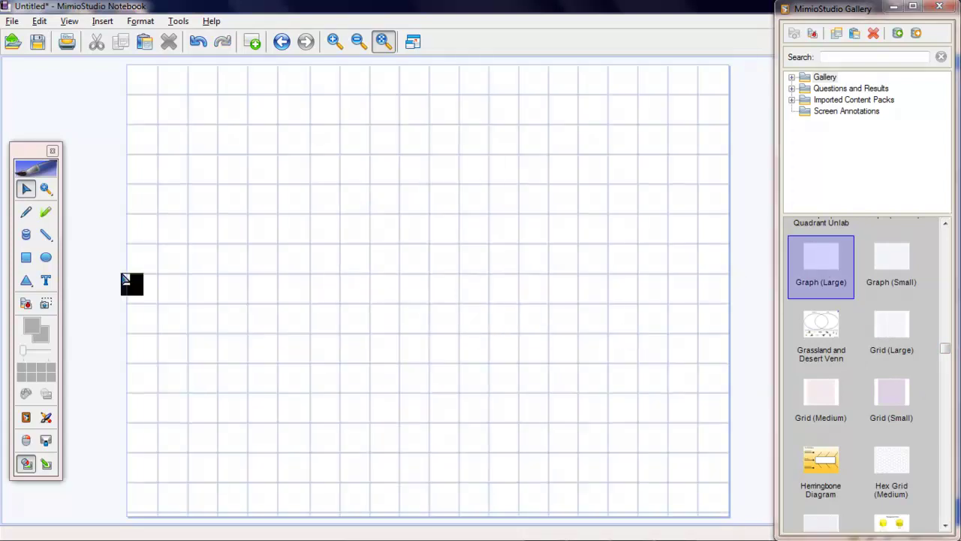
- Draw a vertical and a horizontal axis on the graph grid using the Arrow Both line style
click(47, 236)
click(50, 237)
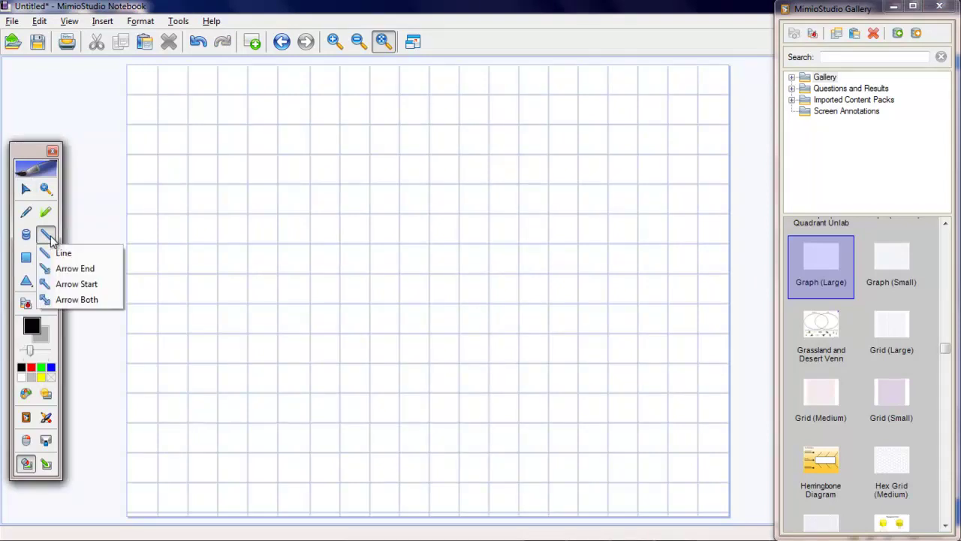
click(76, 298)
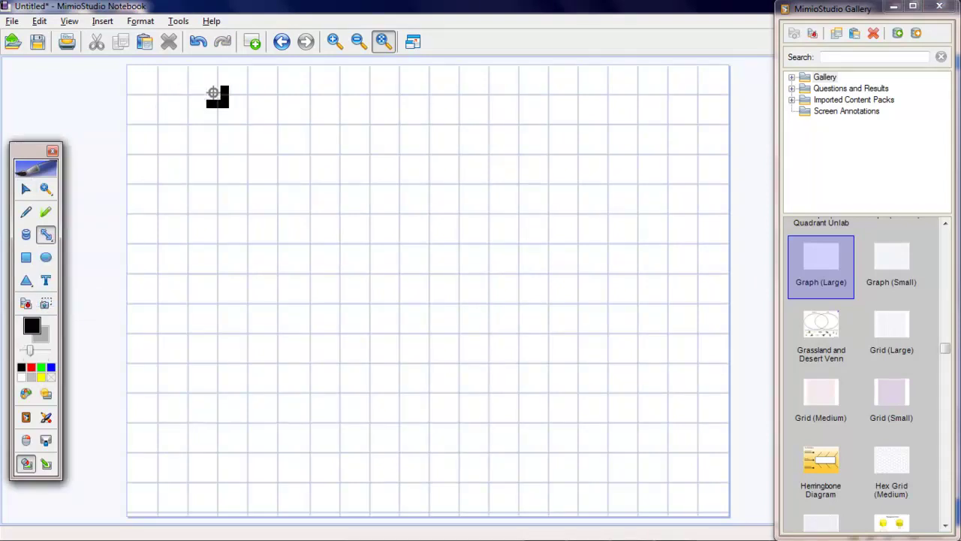
mouse_move(218, 72)
mouse_down()
mouse_move(215, 494)
mouse_move(253, 484)
mouse_move(714, 483)
mouse_up()
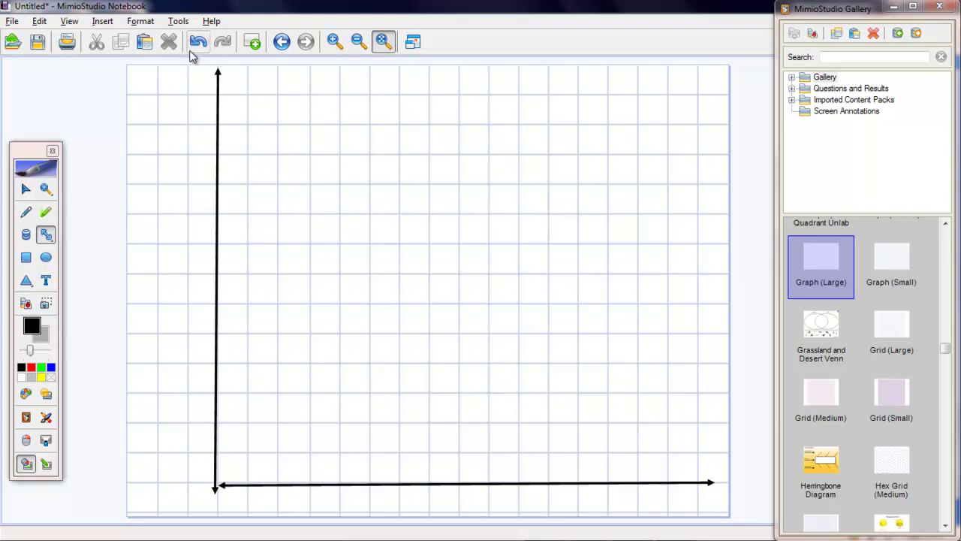
- Undo both axis arrows and the Graph (Large) template
click(207, 41)
click(208, 41)
click(208, 41)
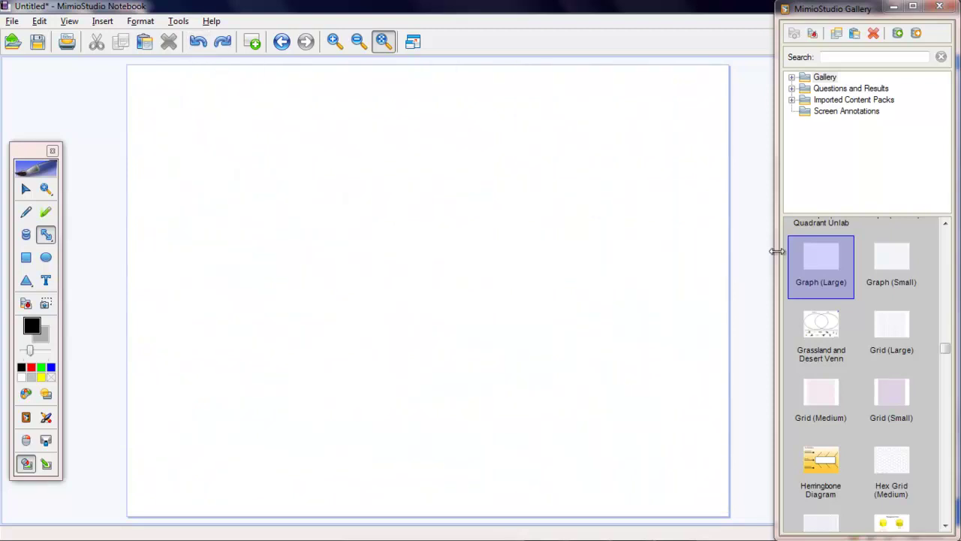
- Apply the Problem Action Solution template from the gallery to the page, and undo it
drag(948, 359, 946, 421)
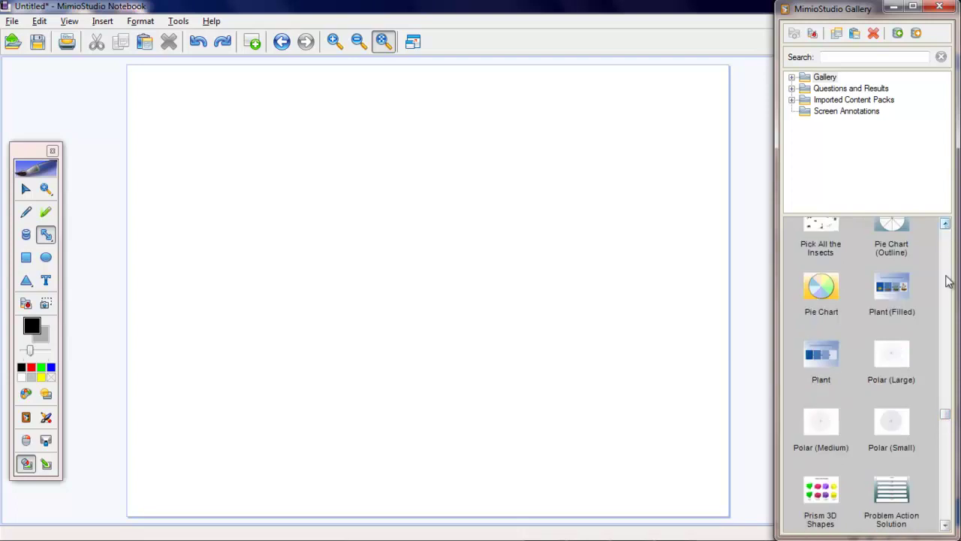
click(895, 499)
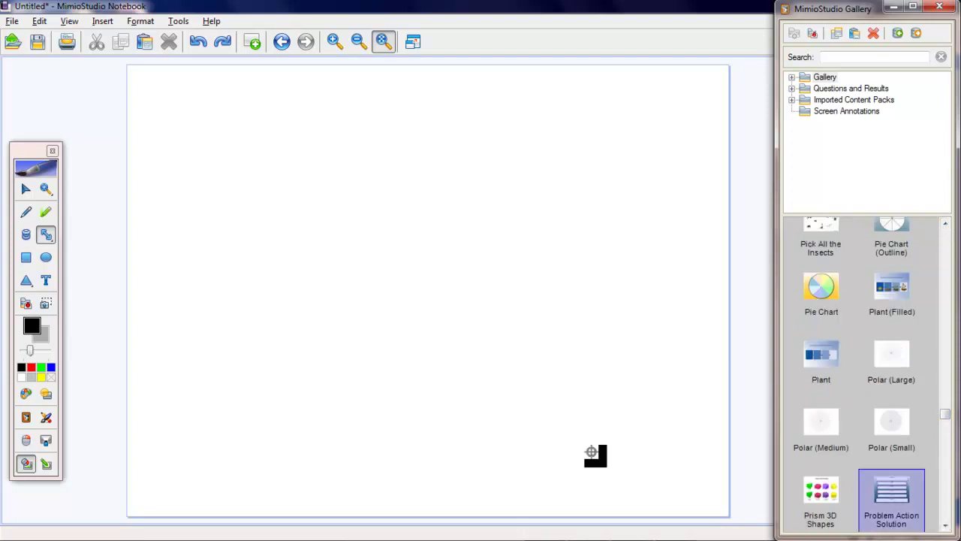
click(594, 457)
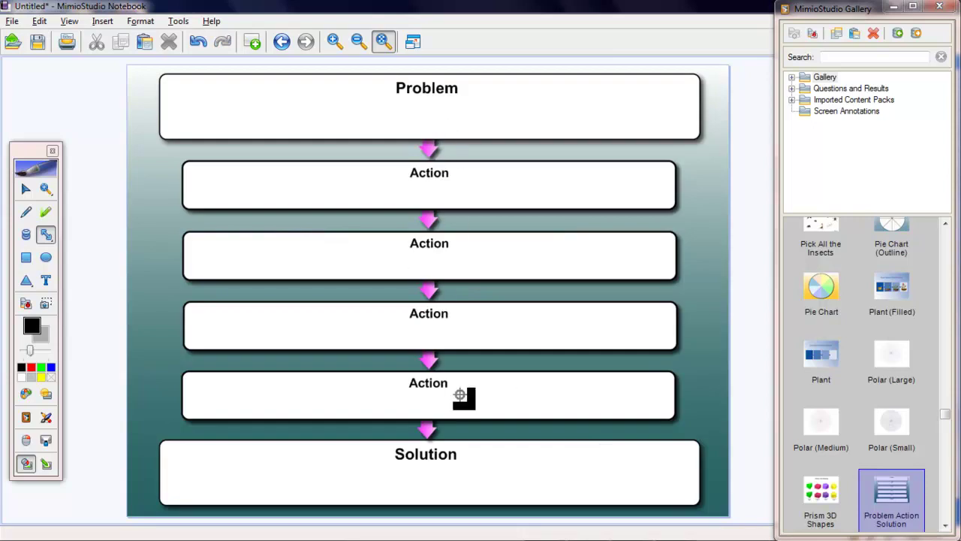
click(198, 42)
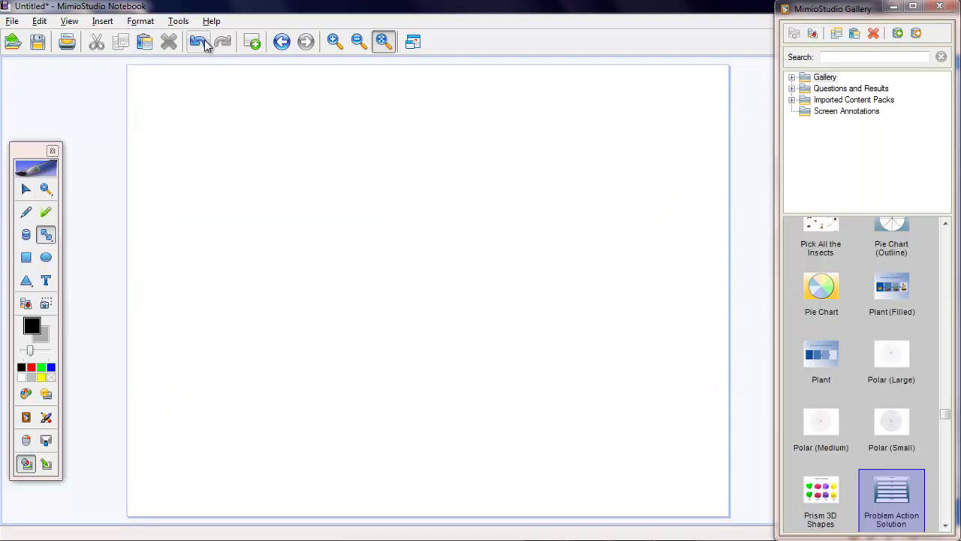
- Collapse the gallery's Templates category and expand its Multimedia category
drag(947, 418, 944, 199)
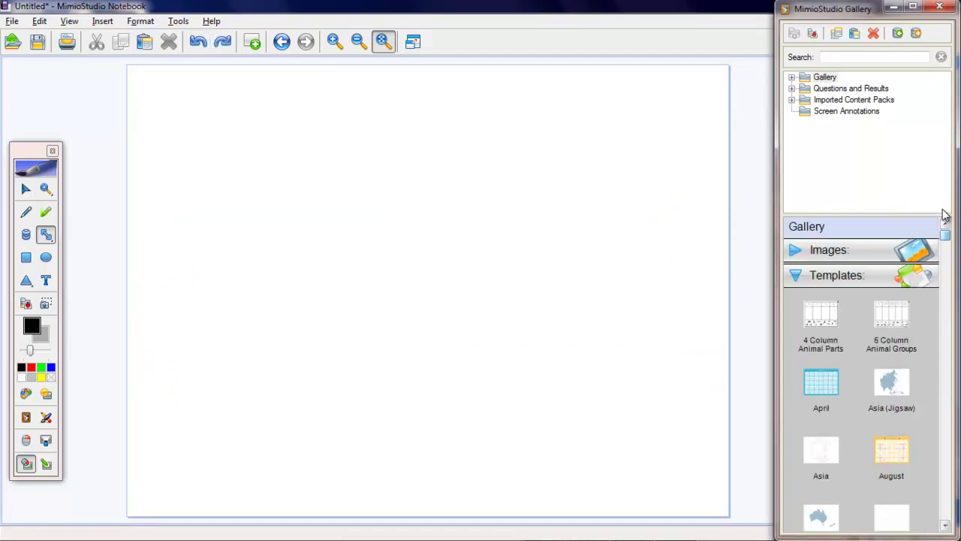
click(796, 277)
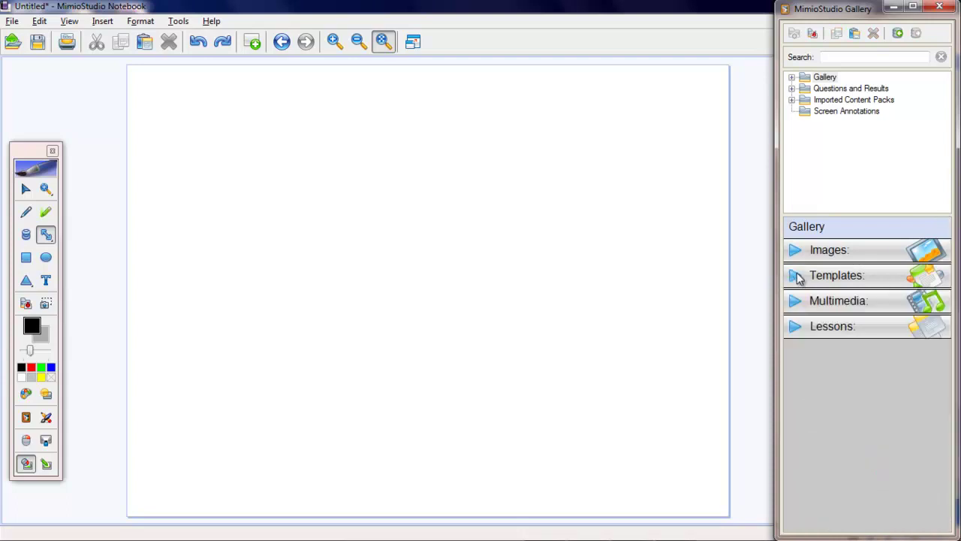
click(795, 301)
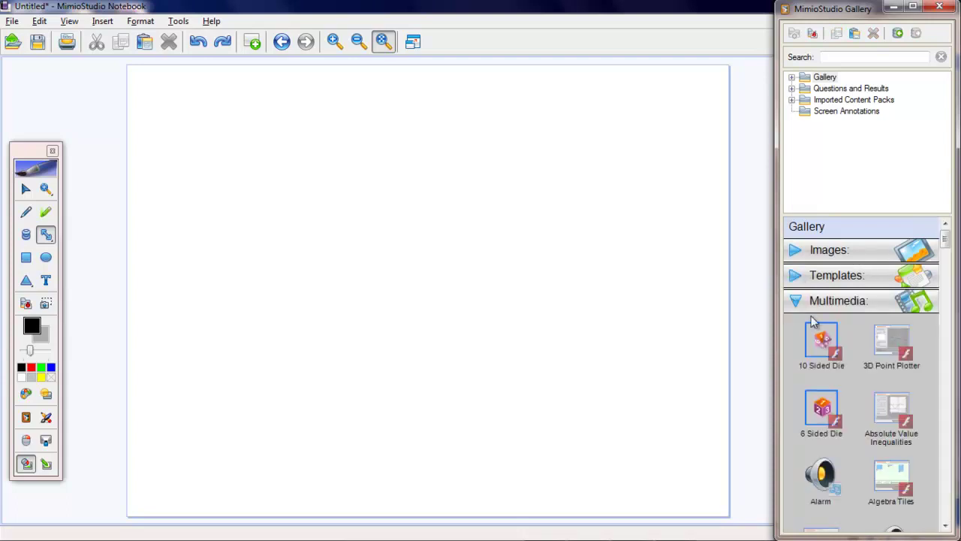
- Place the 10 Sided Die and the 6 Sided Die side by side on the page and roll both
drag(824, 341, 306, 298)
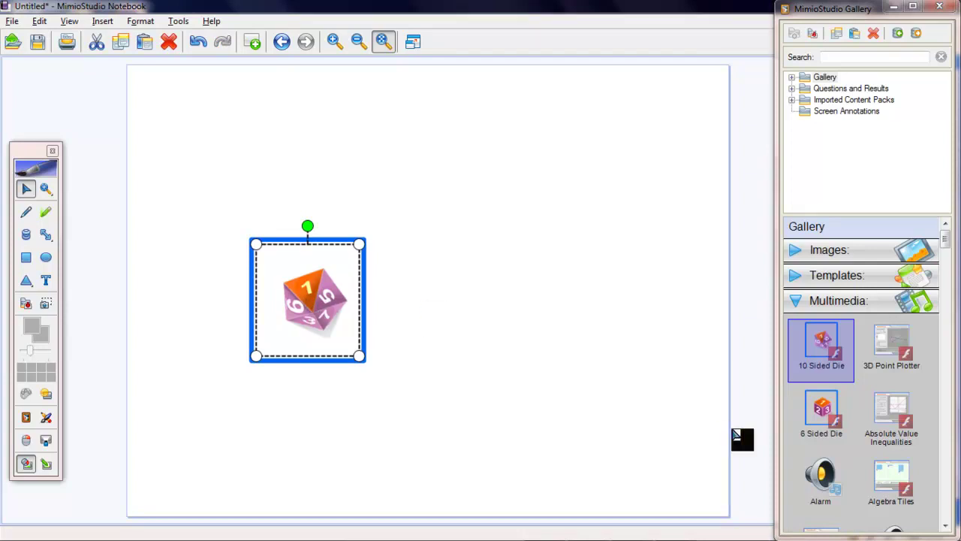
drag(822, 413, 472, 308)
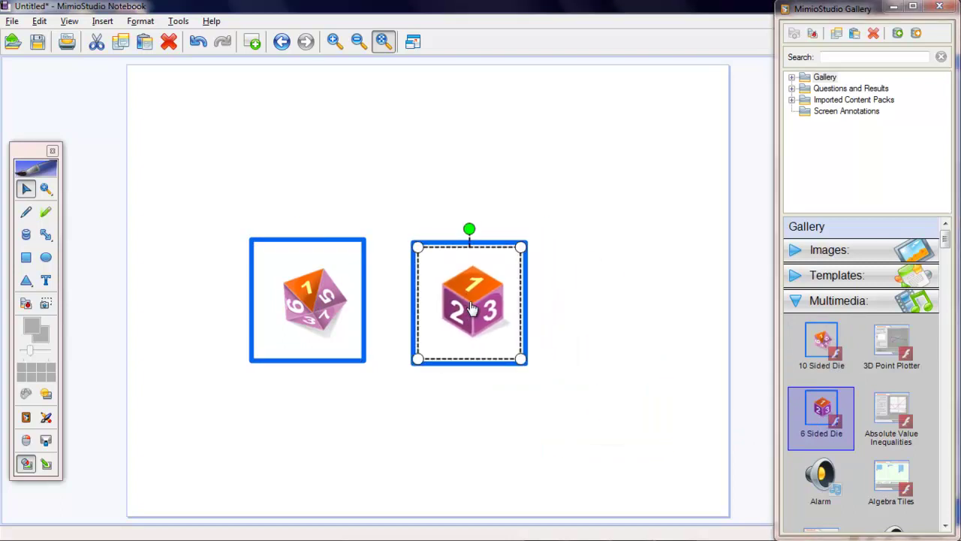
click(471, 308)
click(293, 298)
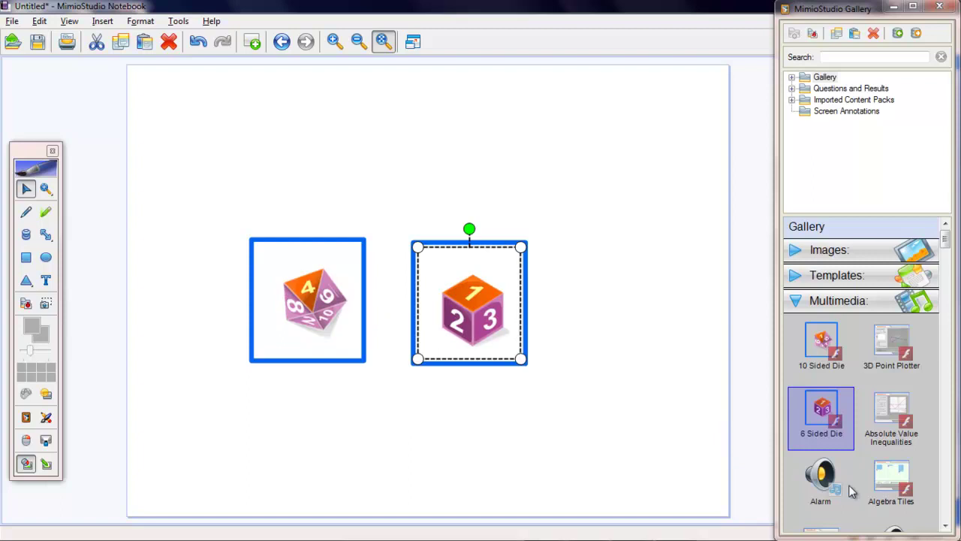
- Find the Bubble Pop (Blue) multimedia item and place it on the page to the right of the 6 Sided Die
click(946, 254)
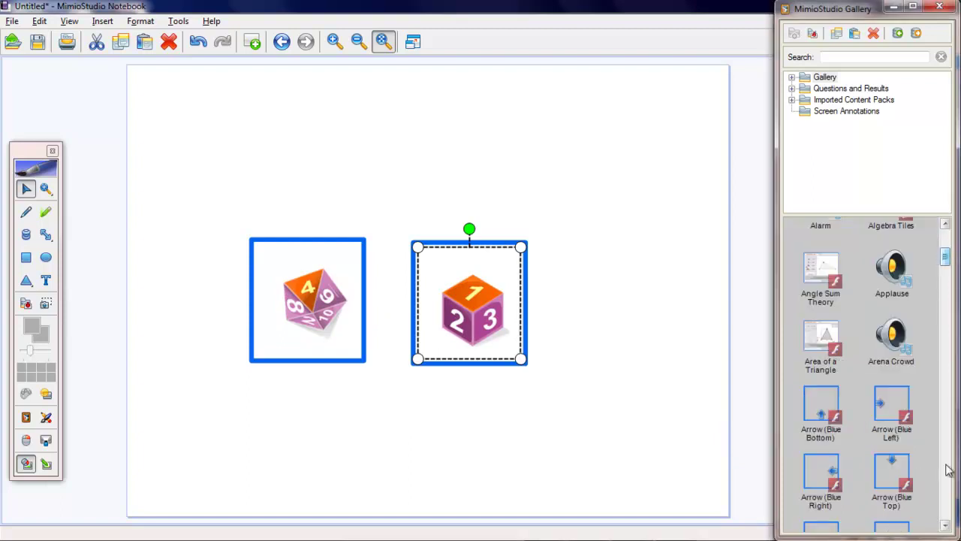
click(946, 525)
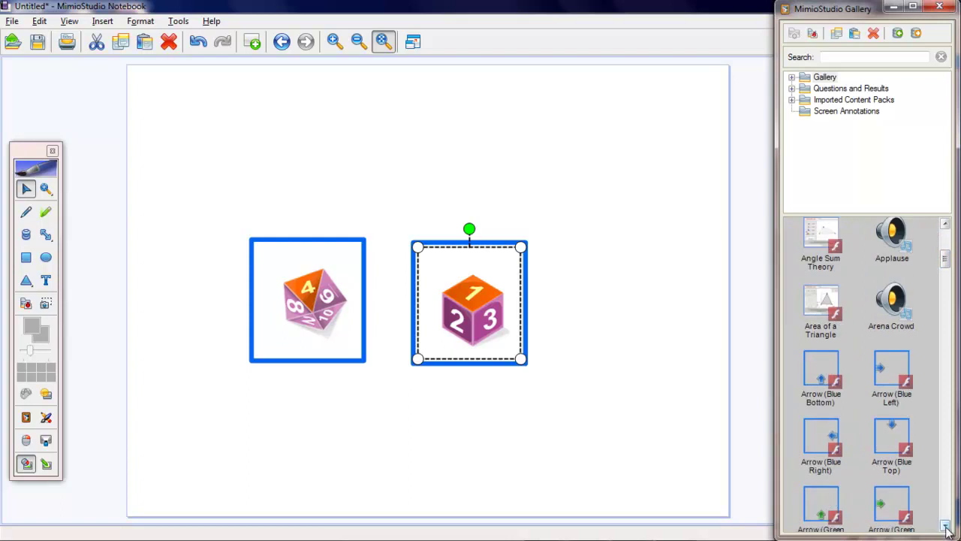
click(946, 525)
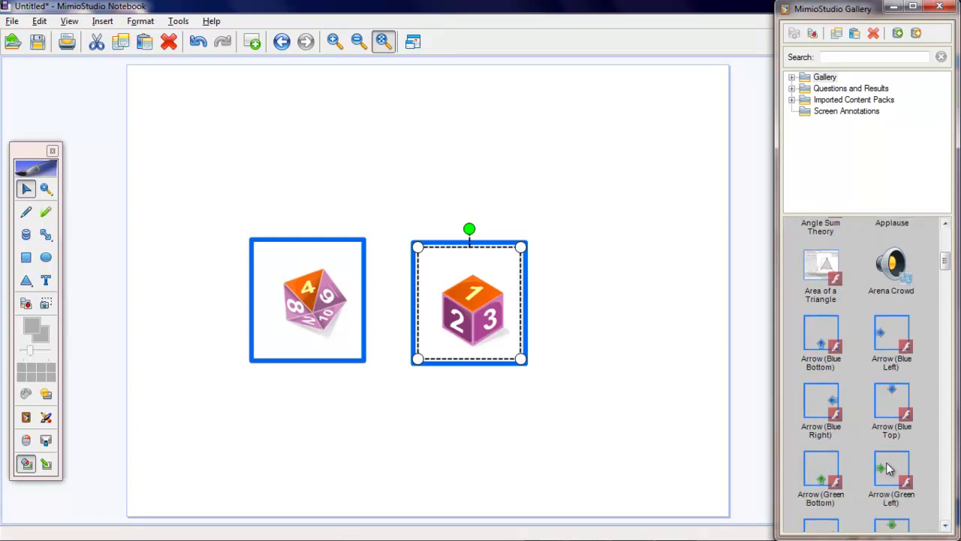
click(946, 525)
click(946, 525)
click(945, 525)
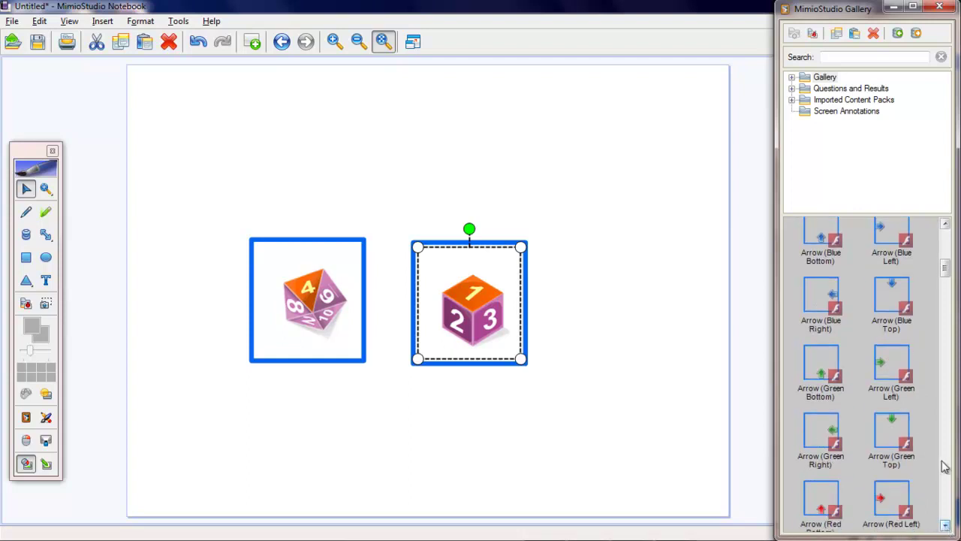
drag(946, 268, 948, 299)
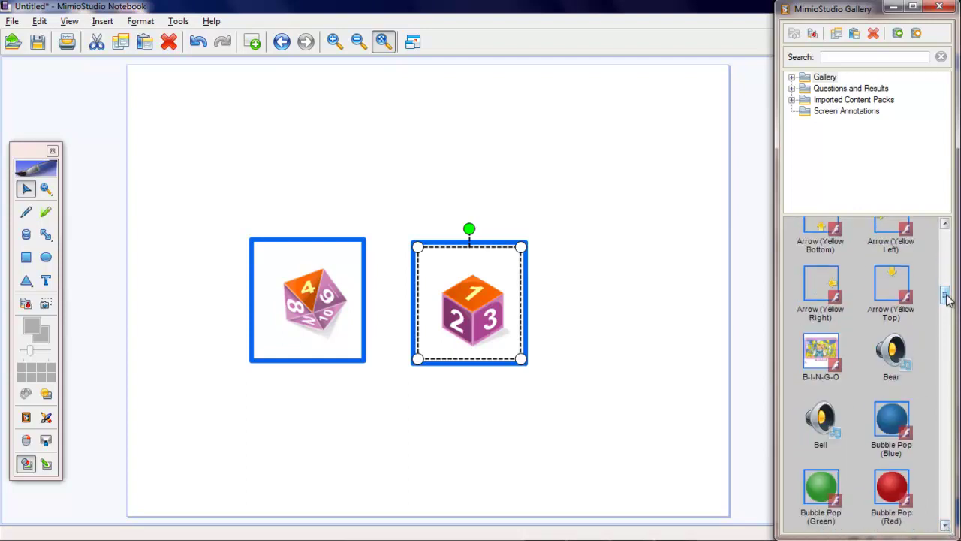
drag(889, 431, 620, 307)
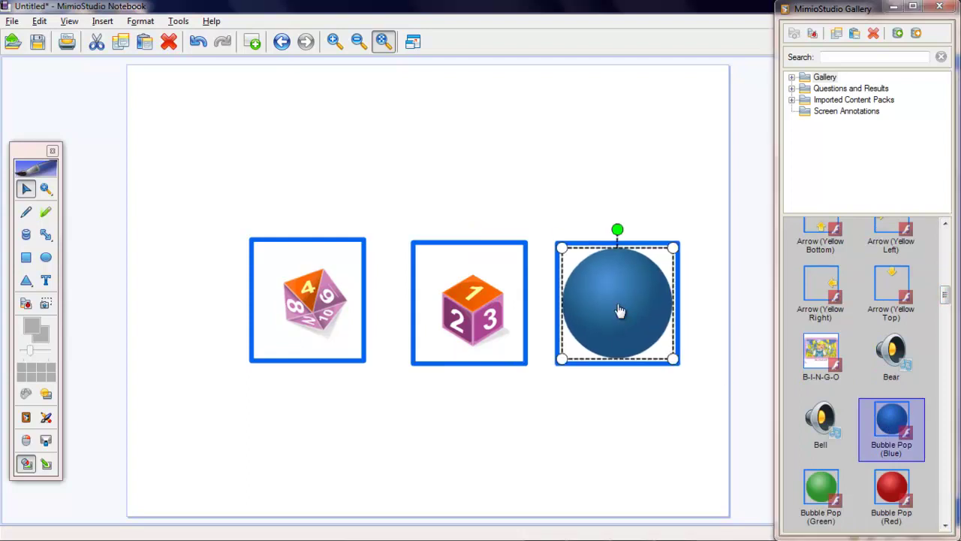
- Add the text 34 above the blue Bubble Pop and move the bubble onto the number
click(46, 280)
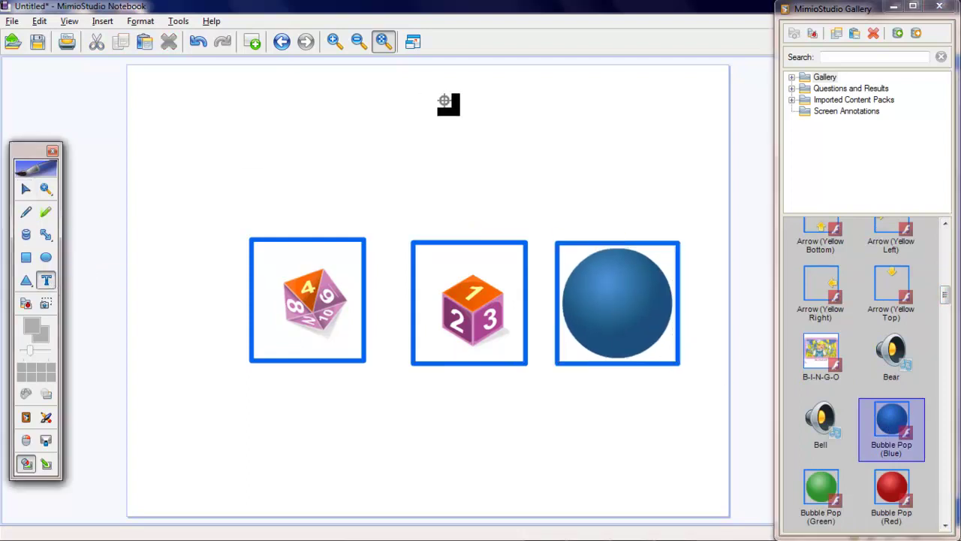
click(550, 147)
text(34)
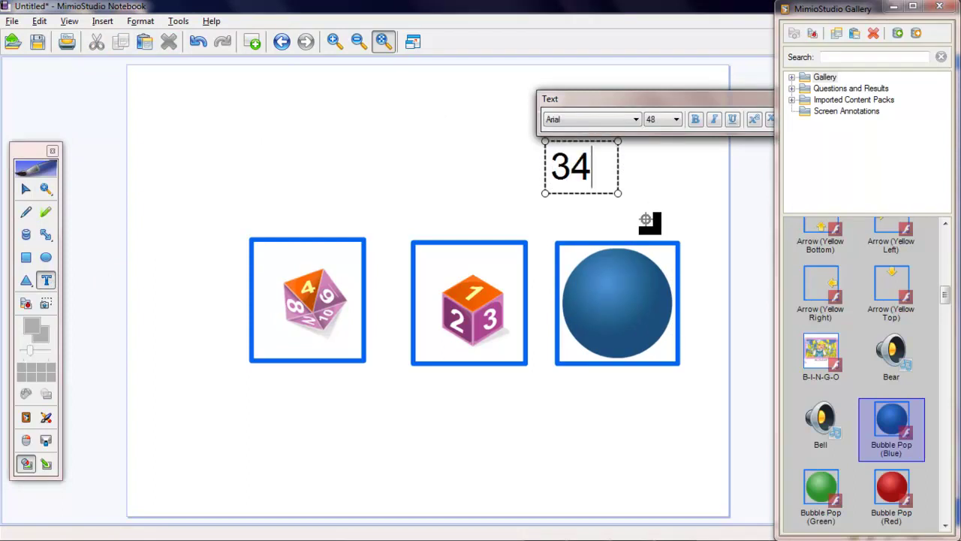
click(26, 189)
drag(642, 244, 600, 114)
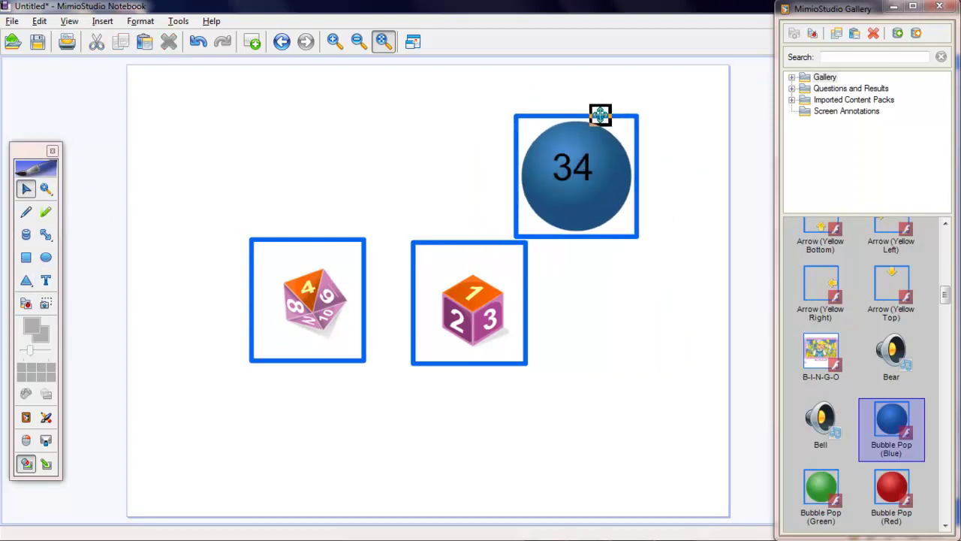
- Bring the Bubble Pop to the front so it covers the 34, and test popping and restoring the bubble
right_click(601, 115)
mouse_move(661, 285)
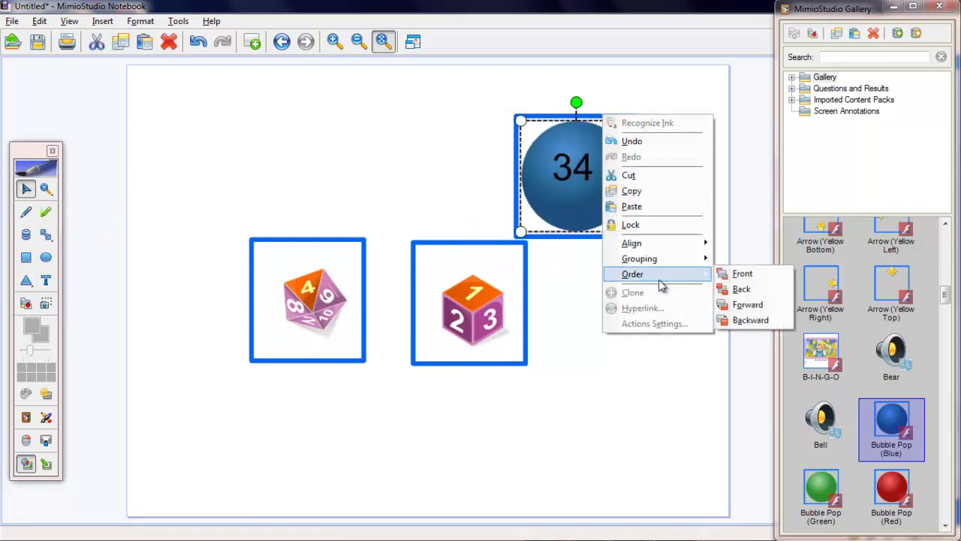
click(744, 274)
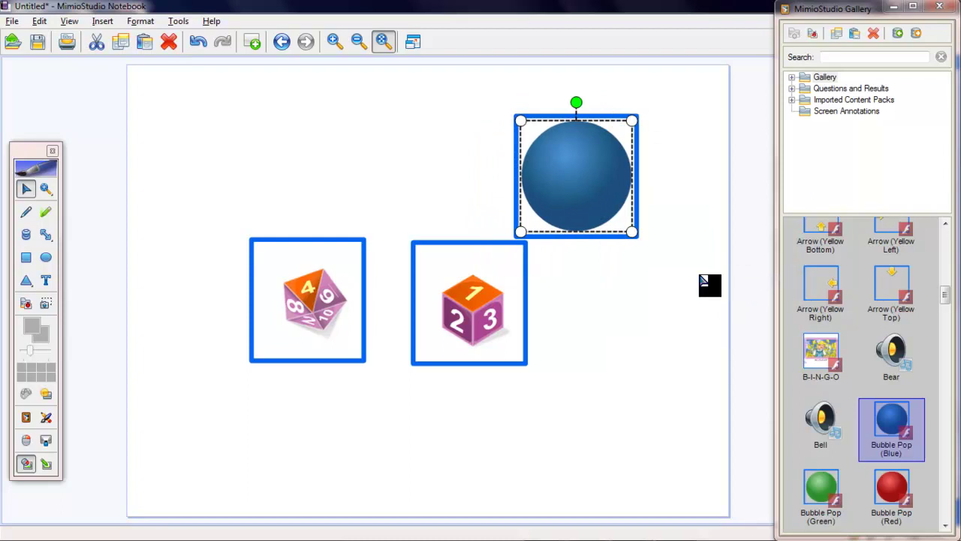
click(656, 304)
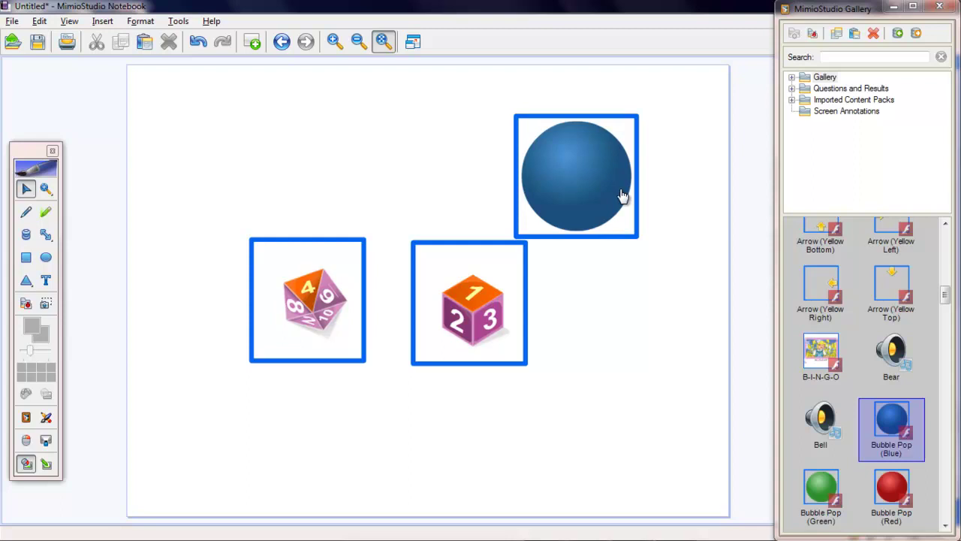
click(575, 187)
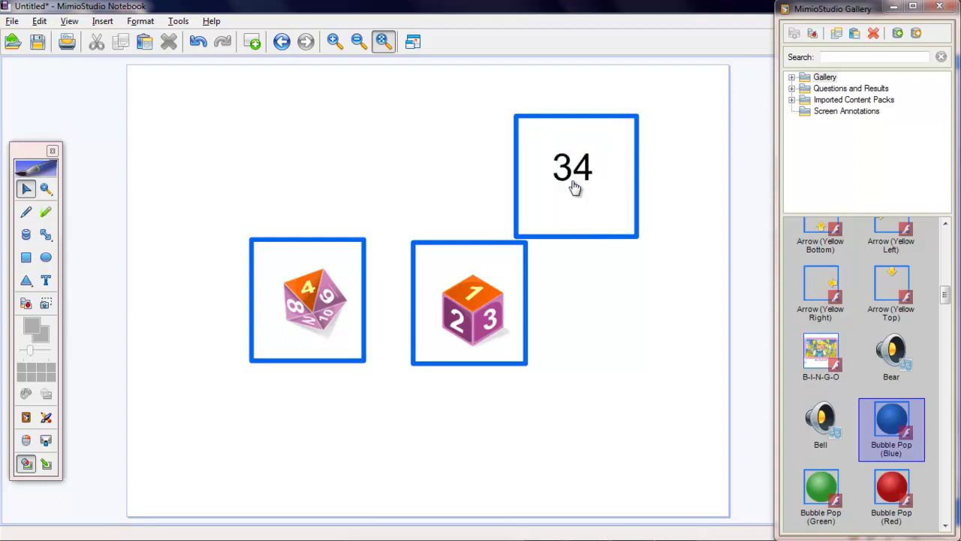
click(574, 188)
- Find the Coin Flip multimedia item in the gallery and place it in the lower-right corner of the page
drag(945, 295, 945, 315)
drag(897, 408, 671, 431)
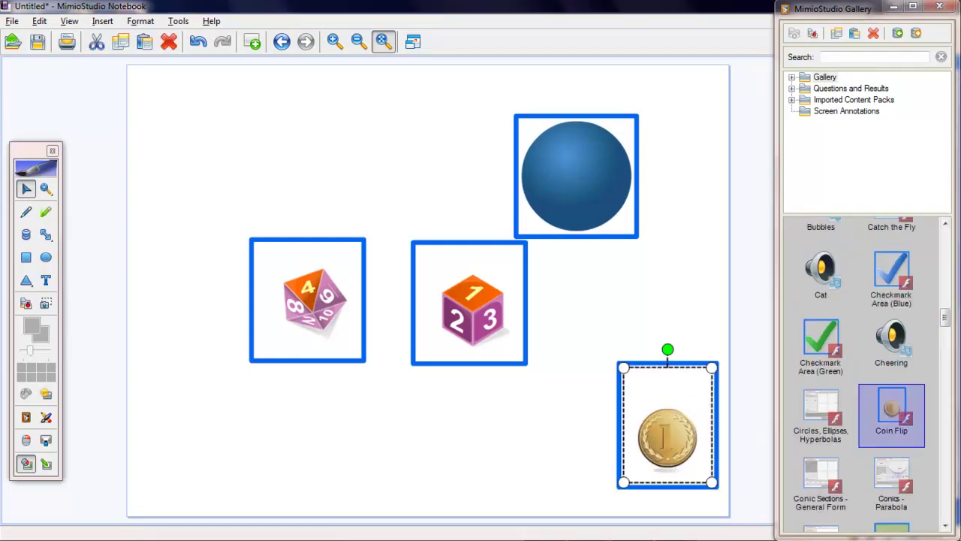
- Find the Measuring Angles lesson in the gallery's Lessons category and add it to the blank notebook page
drag(945, 326, 946, 383)
mouse_move(946, 381)
mouse_down()
mouse_move(945, 422)
mouse_move(946, 397)
mouse_up()
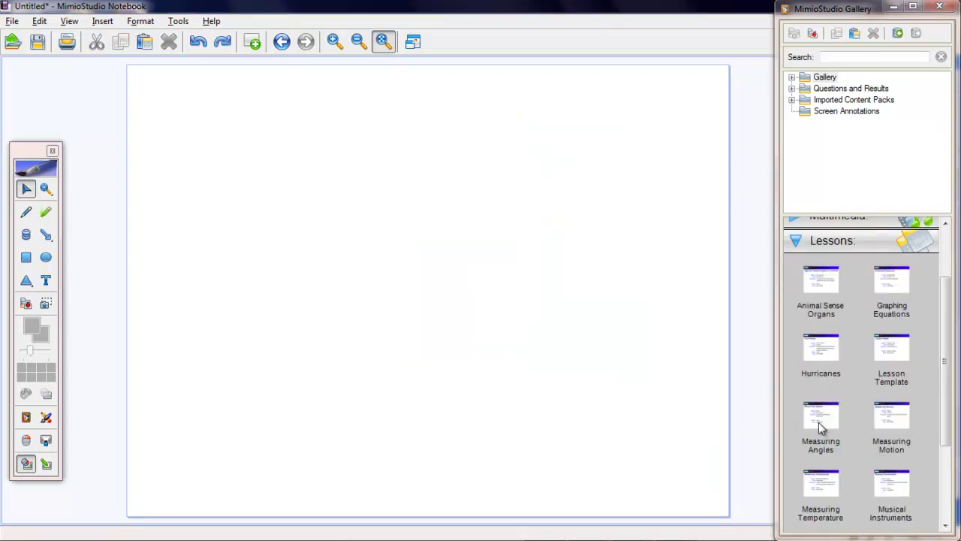
drag(822, 427, 548, 344)
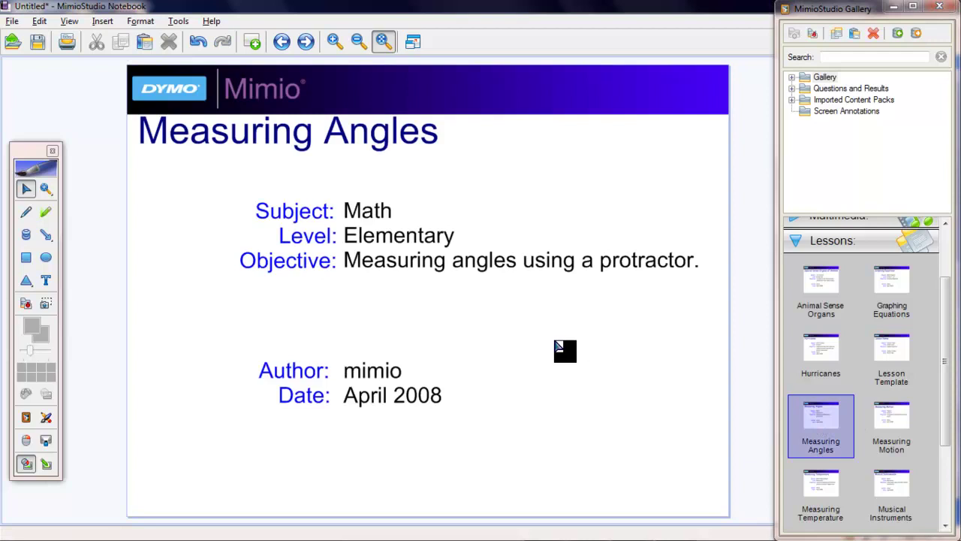
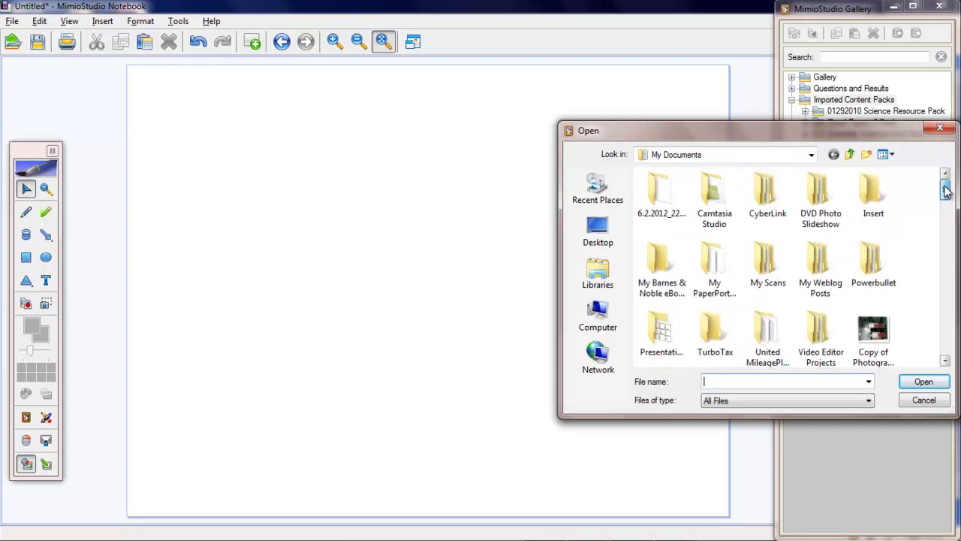
click(757, 381)
text(p:)
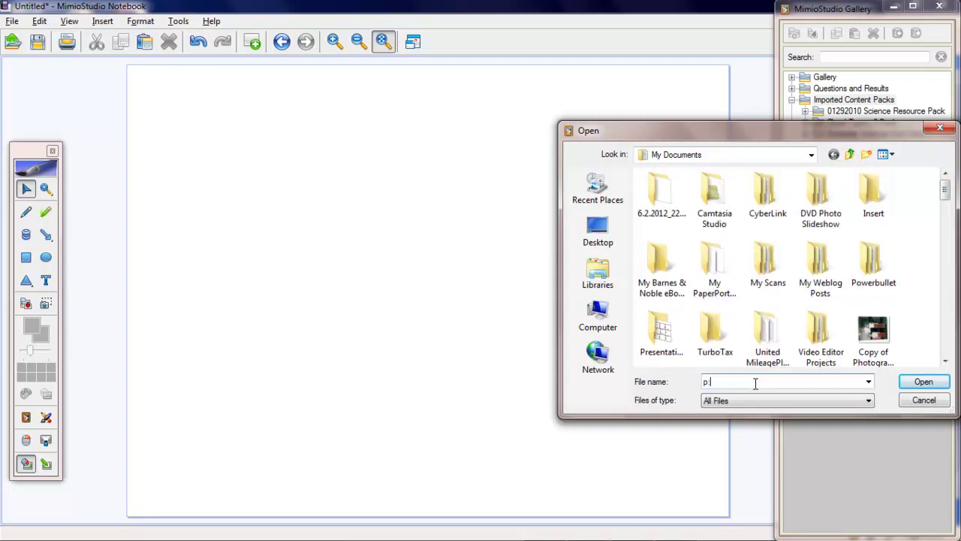
click(924, 402)
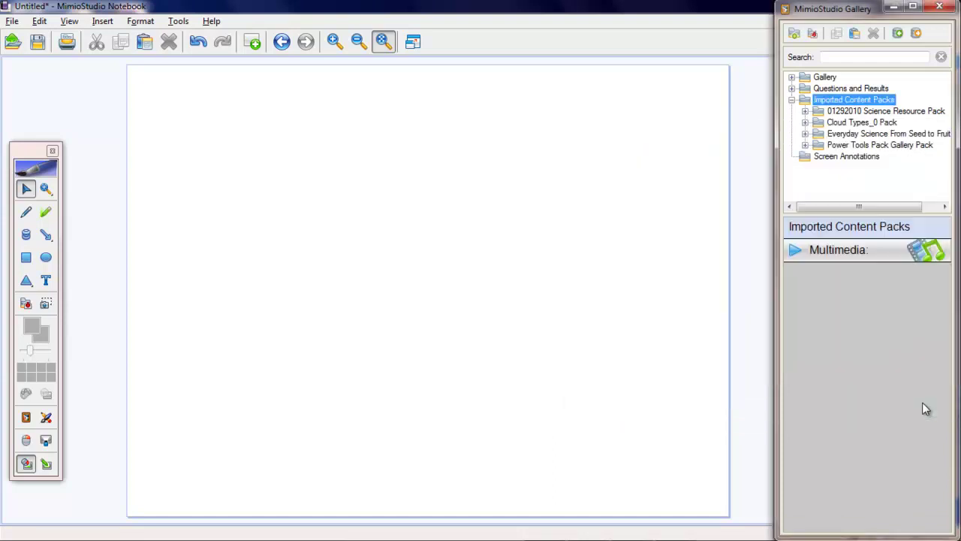
click(900, 38)
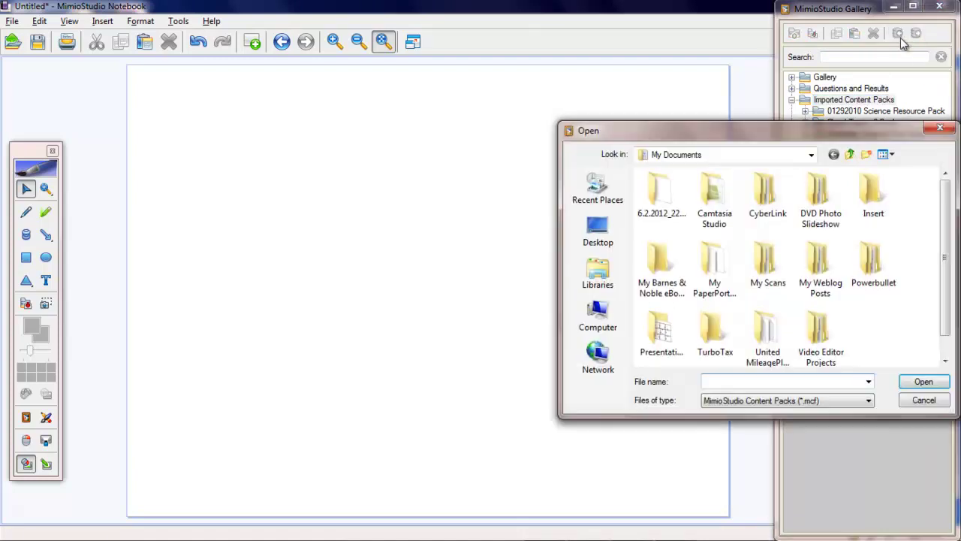
mouse_move(948, 253)
mouse_down()
mouse_move(948, 291)
mouse_move(948, 253)
mouse_up()
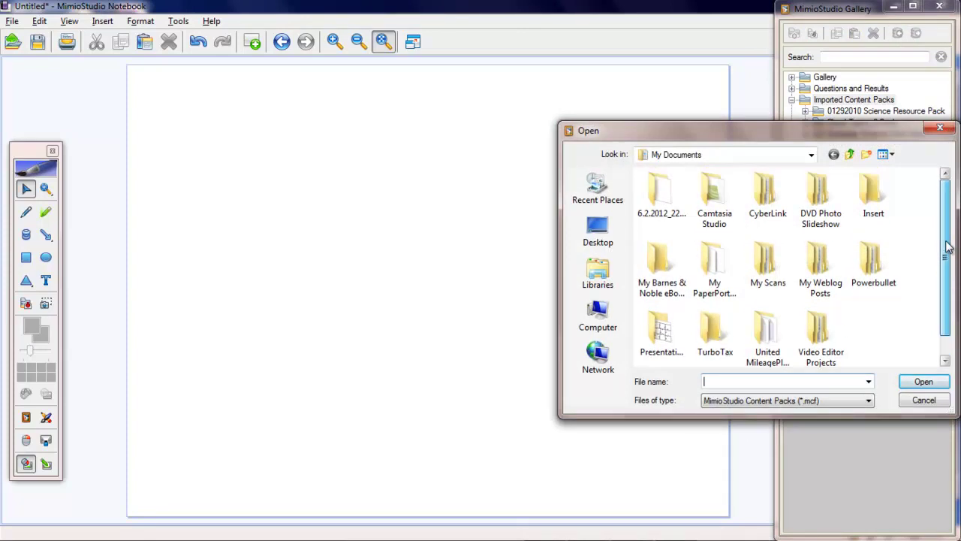
click(940, 127)
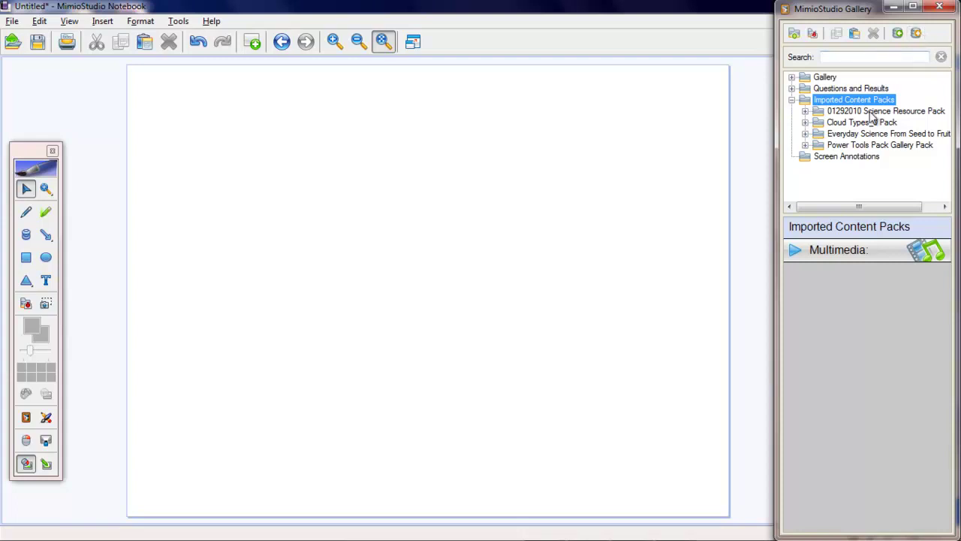
- Import the 01292010 Science Resource Pack content pack from the Desktop into the gallery
click(898, 33)
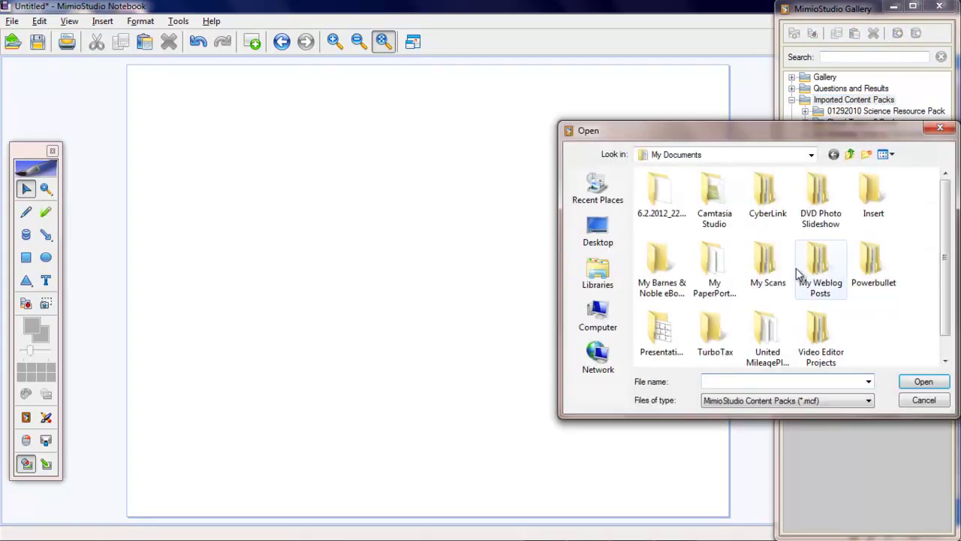
click(598, 229)
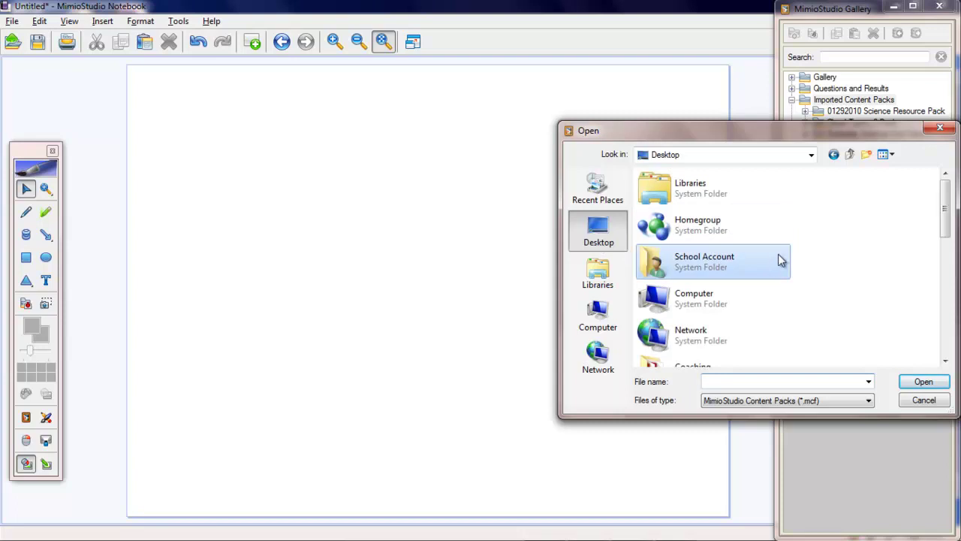
drag(945, 210, 948, 338)
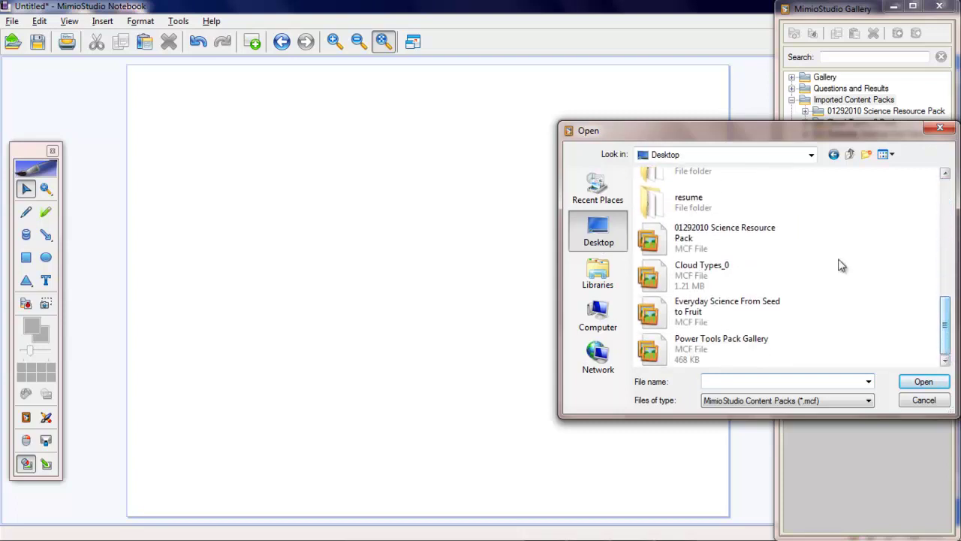
click(708, 235)
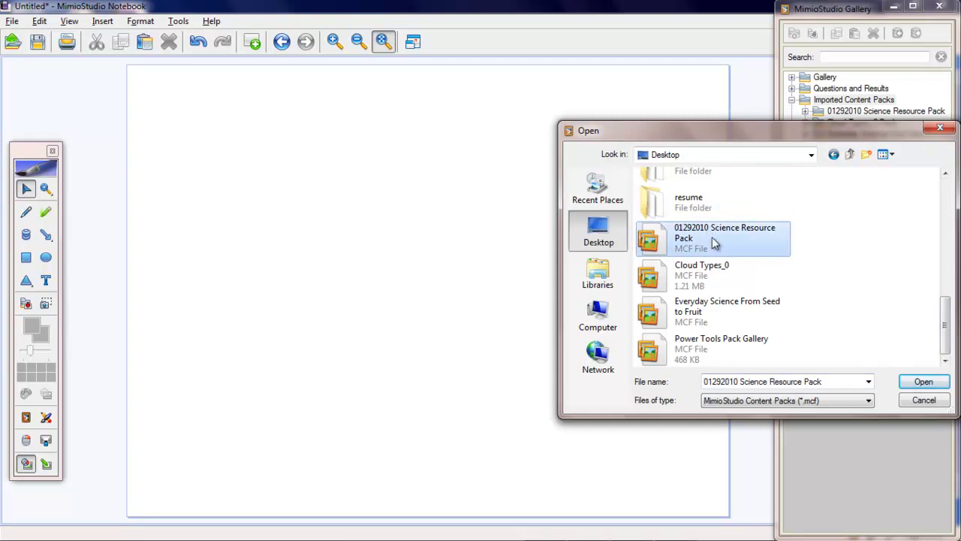
click(920, 383)
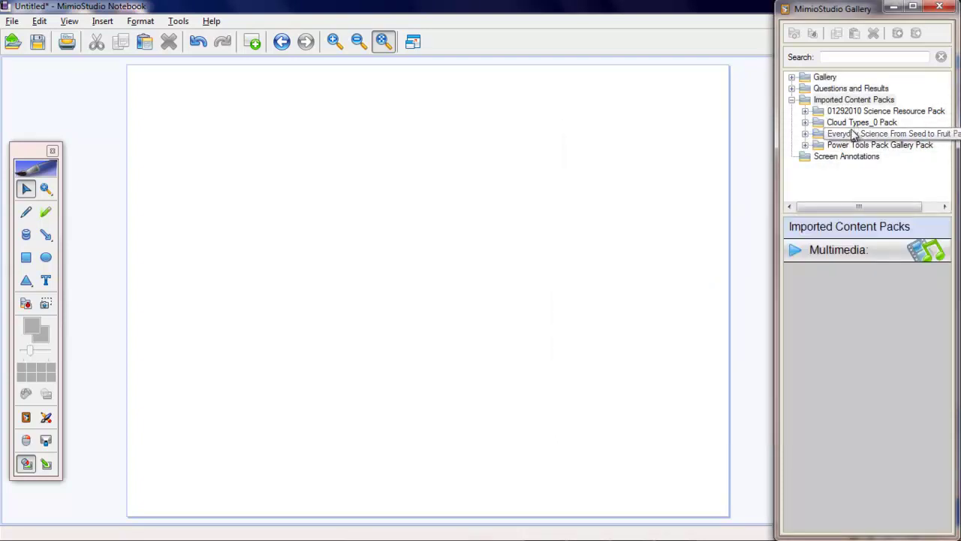
- Look through the subfolders of the imported 01292010 Science Resource Pack and expand the pack's Multimedia category
click(881, 112)
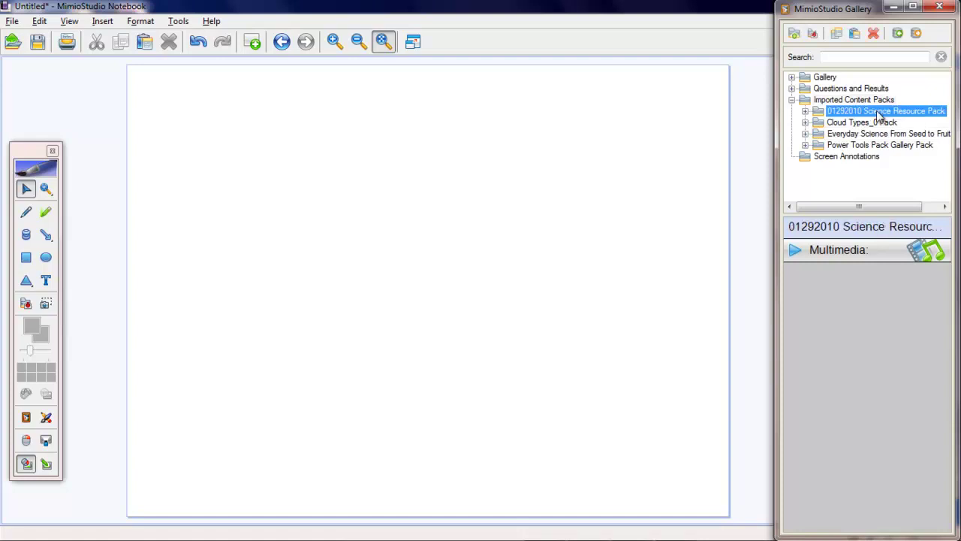
click(805, 111)
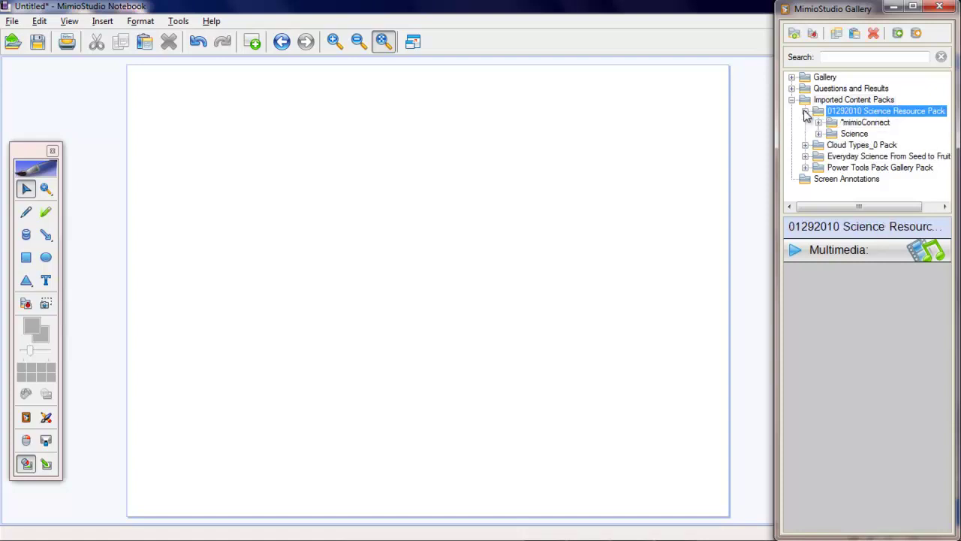
click(855, 124)
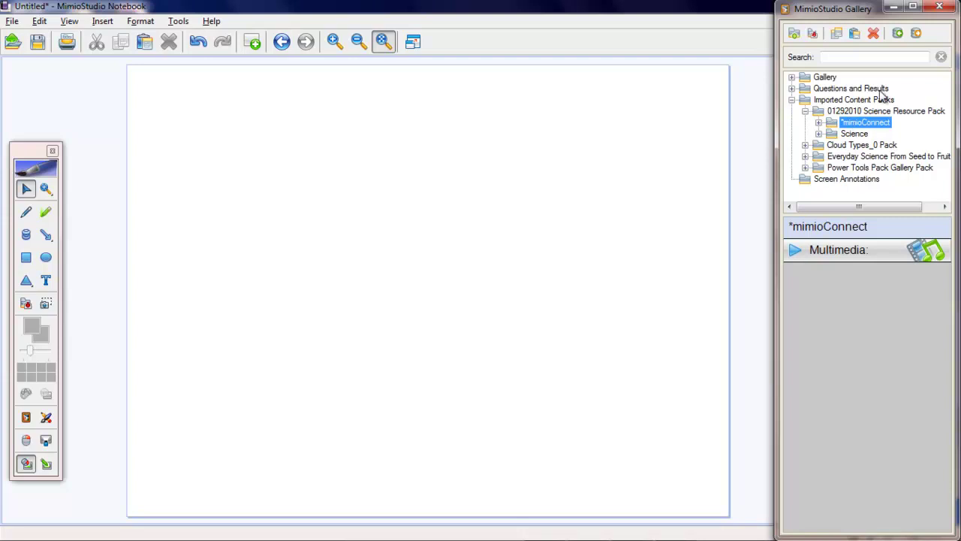
click(880, 112)
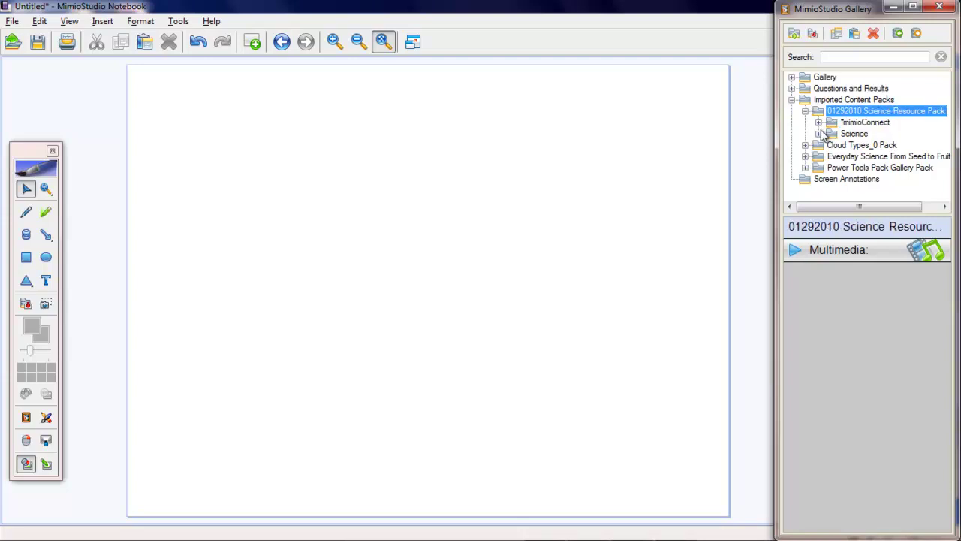
click(806, 112)
click(796, 252)
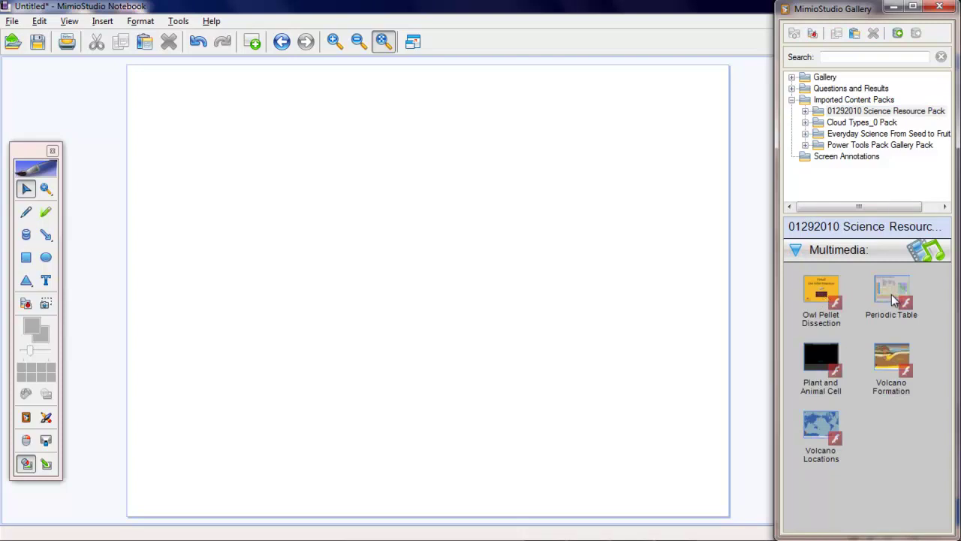
- Place the Periodic Table item on the page, open and close its Cobalt tile, and undo the placement
drag(893, 295, 492, 308)
click(414, 276)
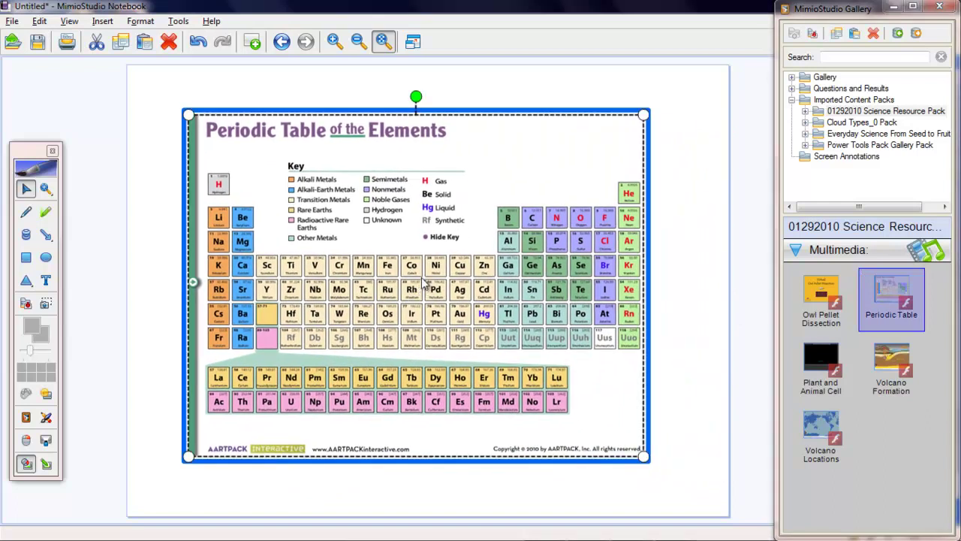
click(416, 275)
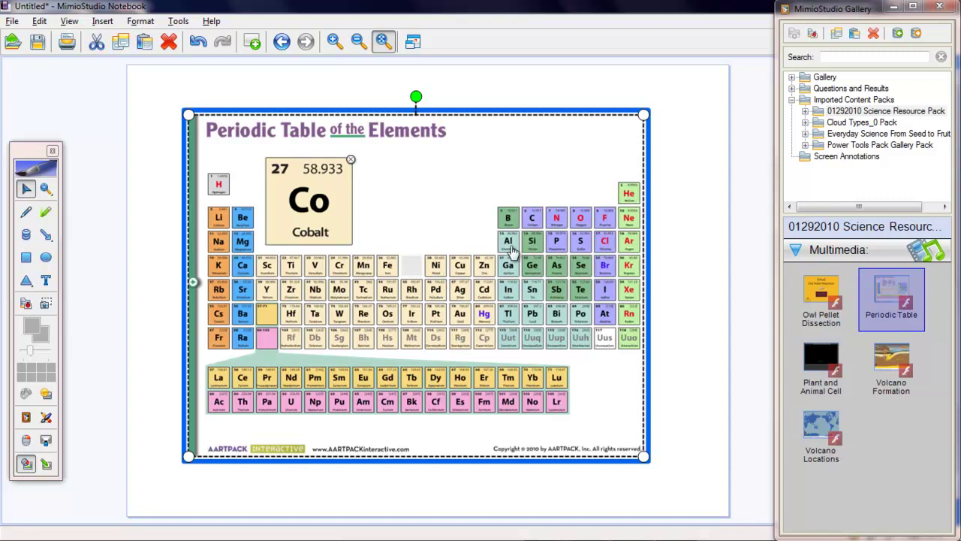
click(351, 163)
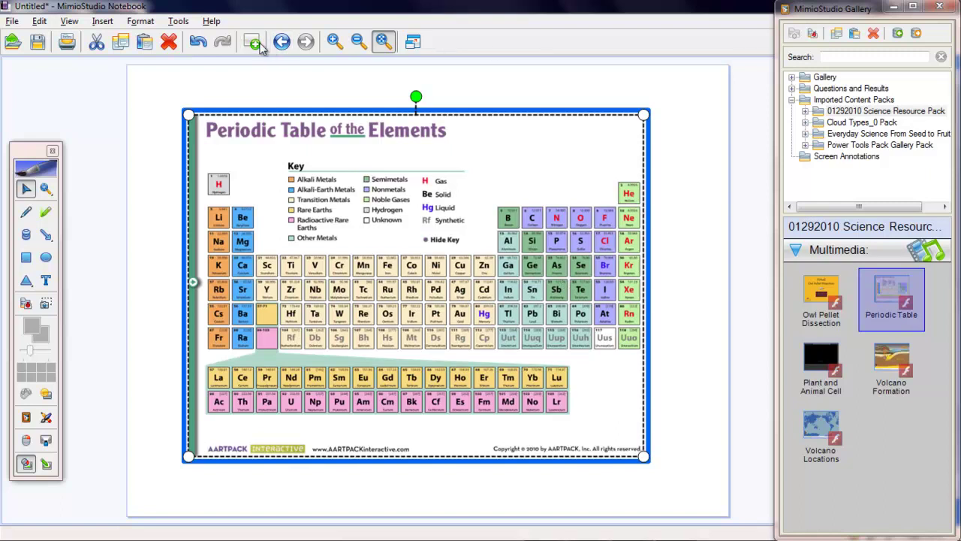
click(198, 42)
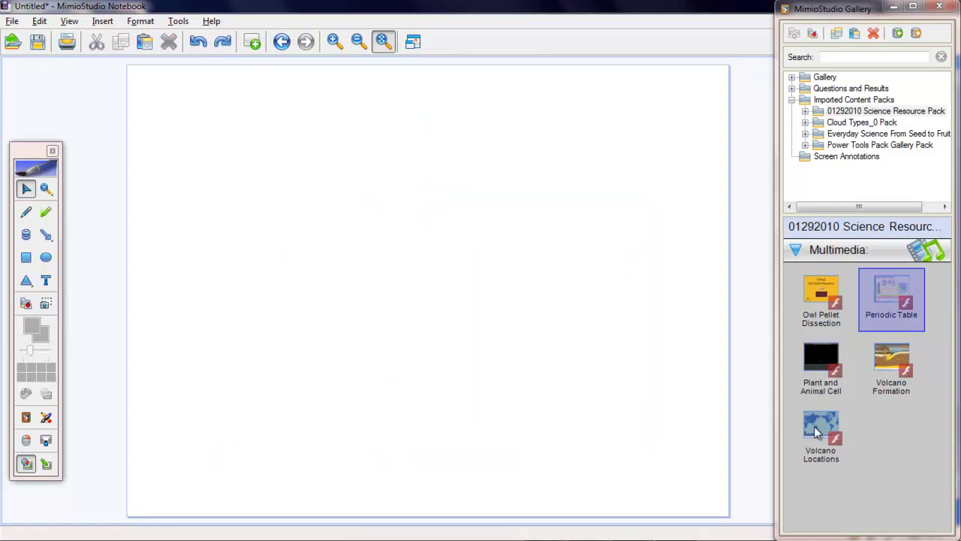
- Place the Volcano Locations item on the page and make its map show volcanoes, plates and plate names with continents hidden
drag(814, 426, 554, 347)
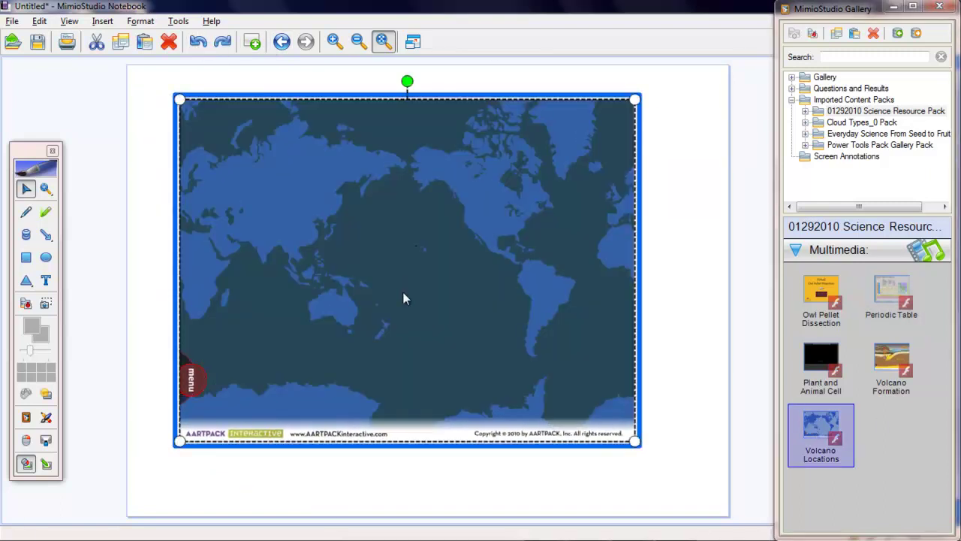
click(192, 381)
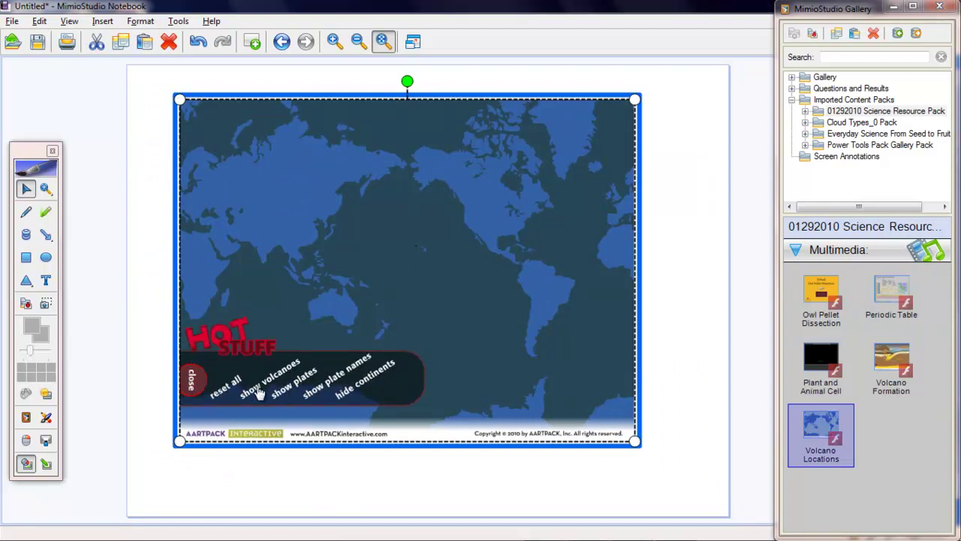
click(259, 392)
click(292, 392)
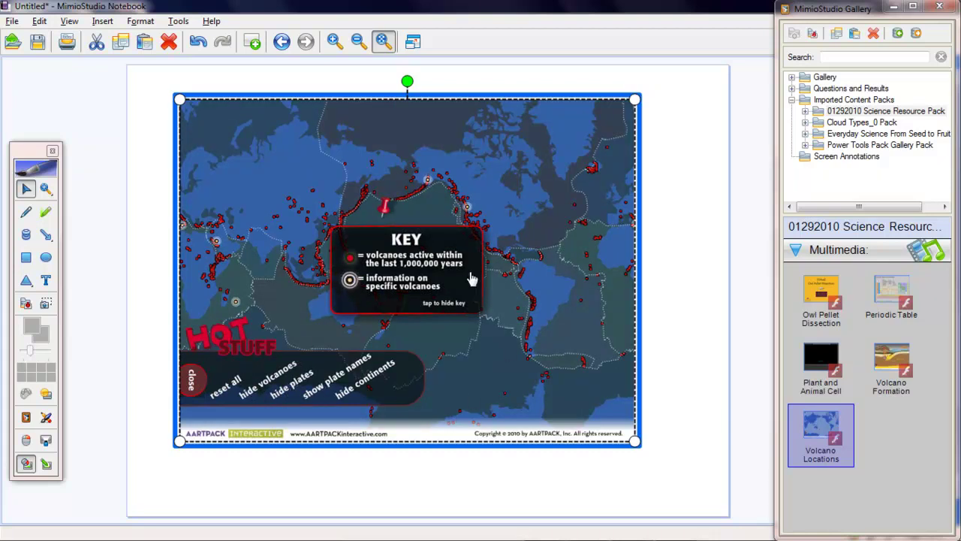
click(371, 384)
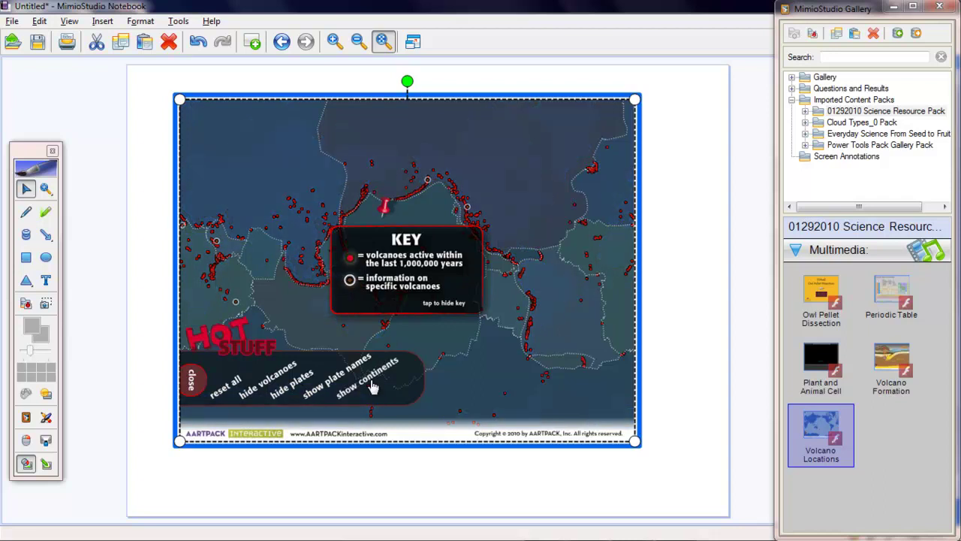
click(357, 374)
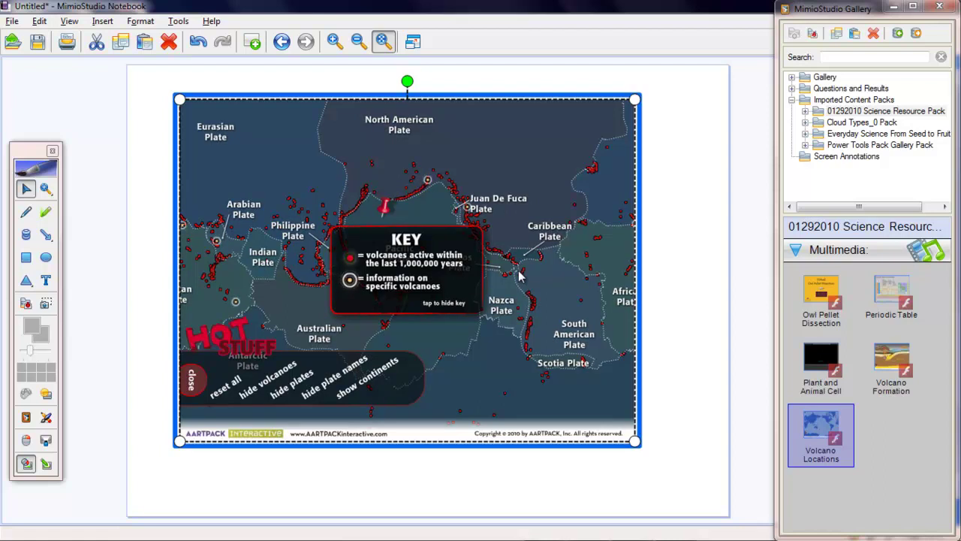
- Add a new page and place the Volcano Formation item from the 01292010 Science Resource Pack on it
click(256, 41)
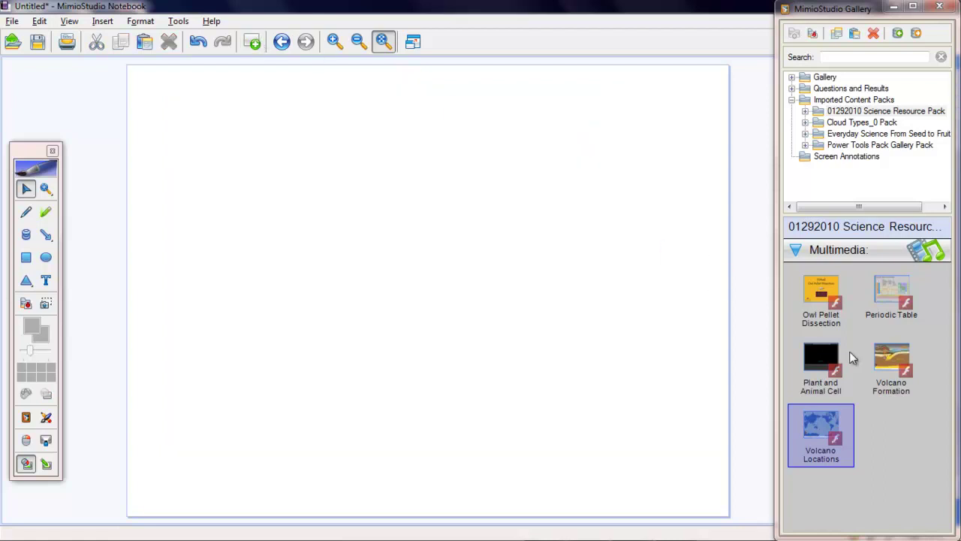
drag(886, 366, 522, 326)
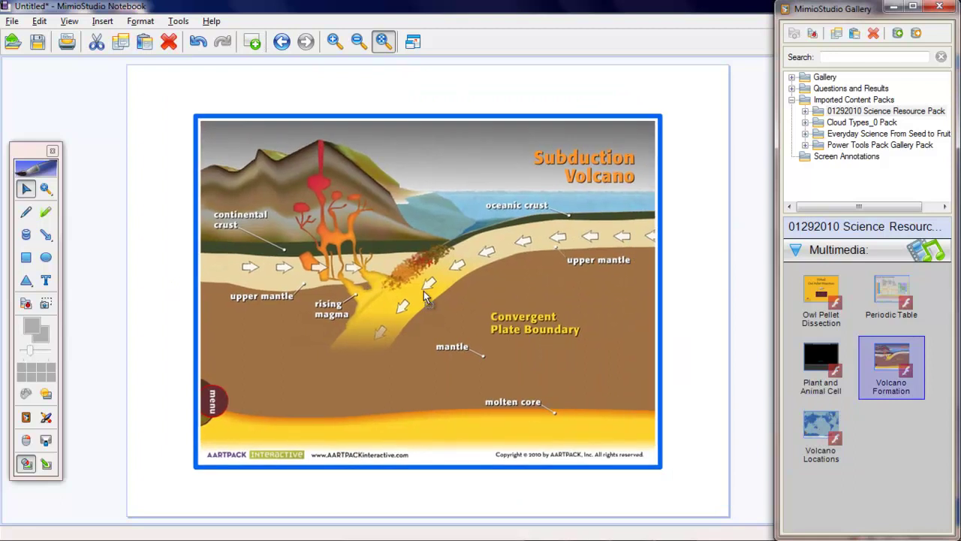
drag(421, 295, 421, 294)
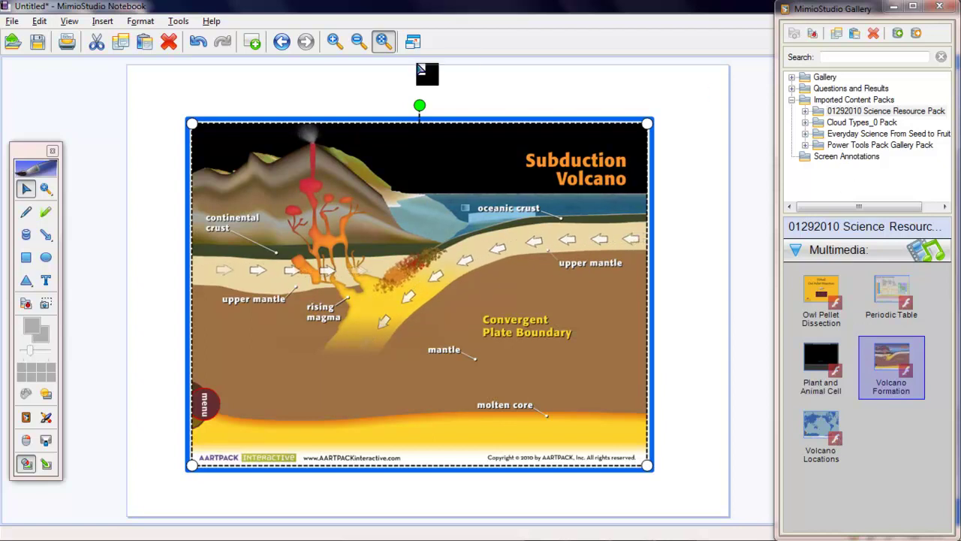
- Add another page and place the Cloud Types item from the Cloud Types_0 Pack on it
click(254, 43)
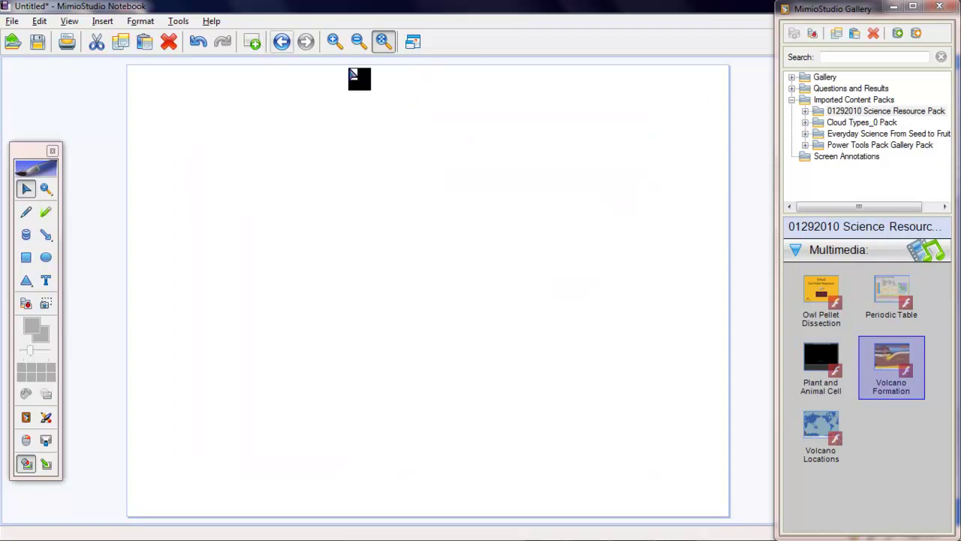
click(839, 122)
drag(821, 293, 389, 295)
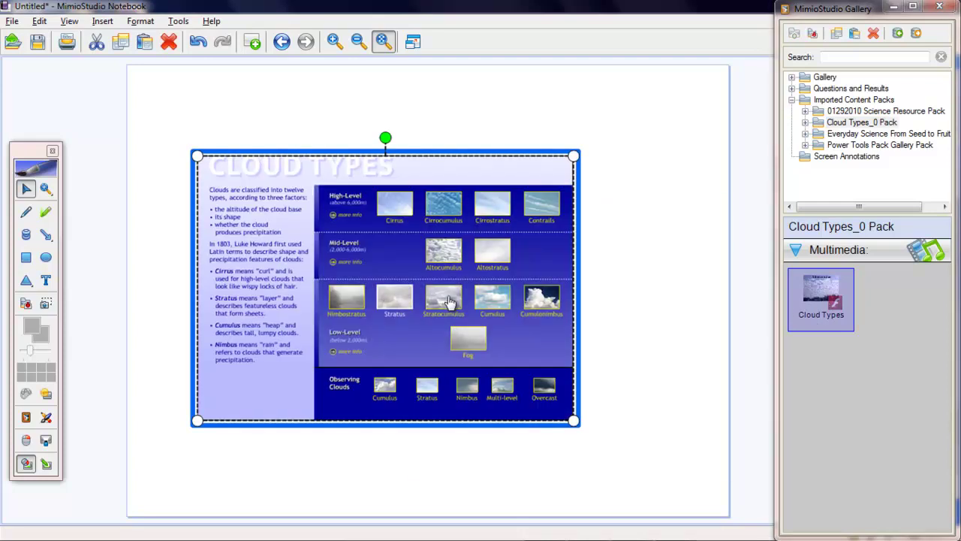
- Open the Cirrus and Cumulus entries in the Cloud Types item and enlarge the item to fill the page
click(396, 207)
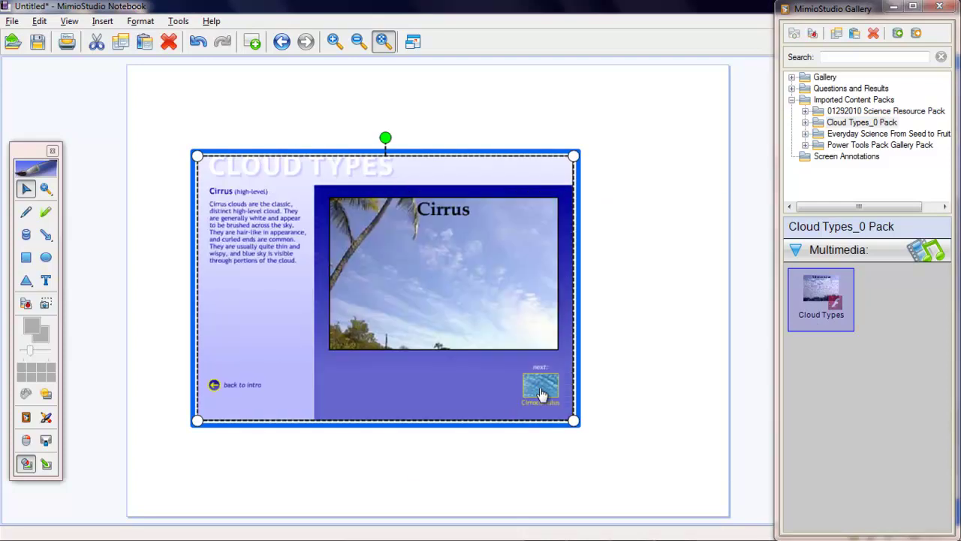
click(235, 389)
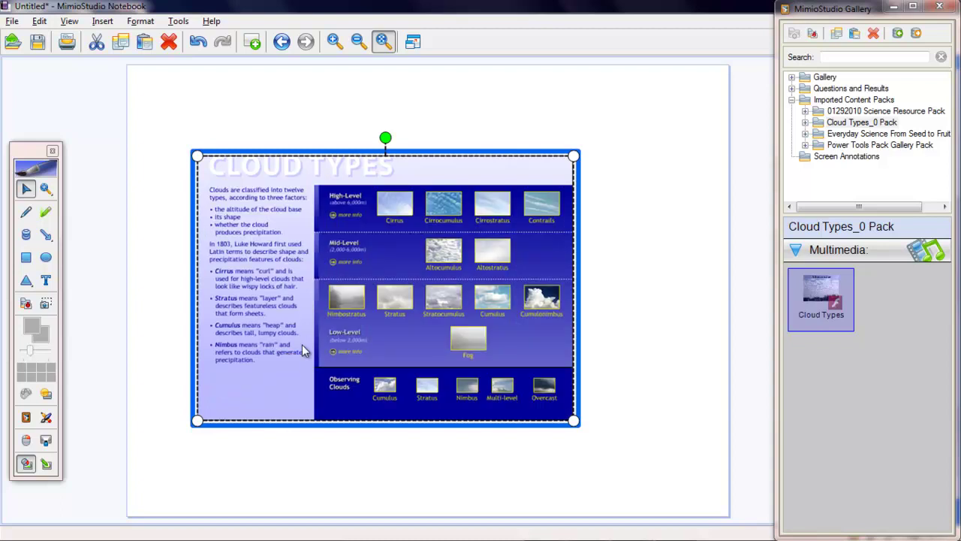
click(489, 301)
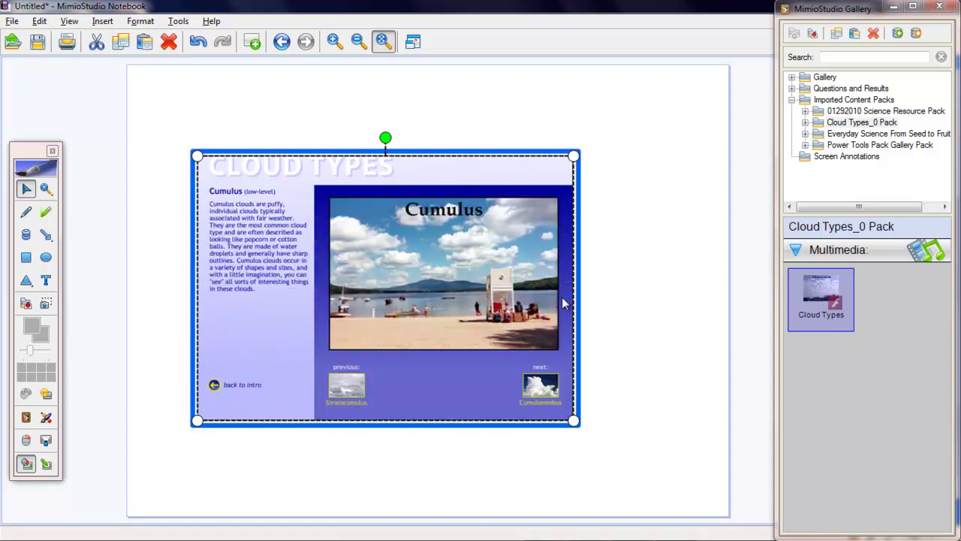
drag(575, 420, 720, 508)
drag(197, 156, 139, 72)
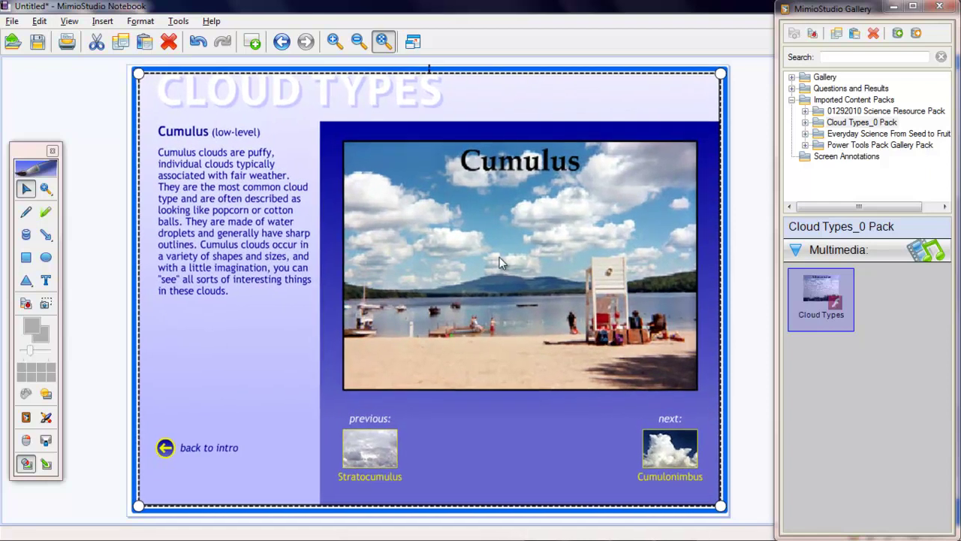
- Place the Everyday Science From Seed to Fruit video on a new page, then play and pause it
click(252, 43)
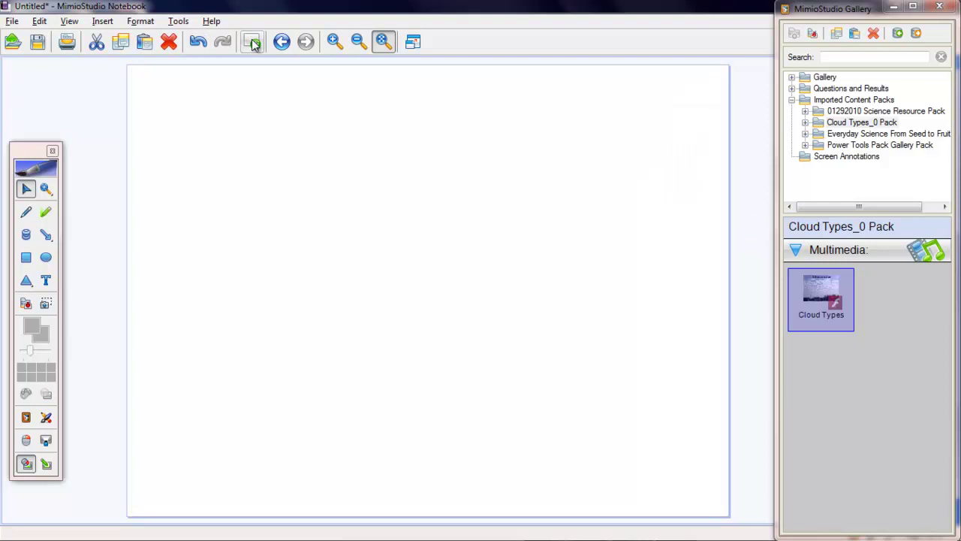
click(842, 135)
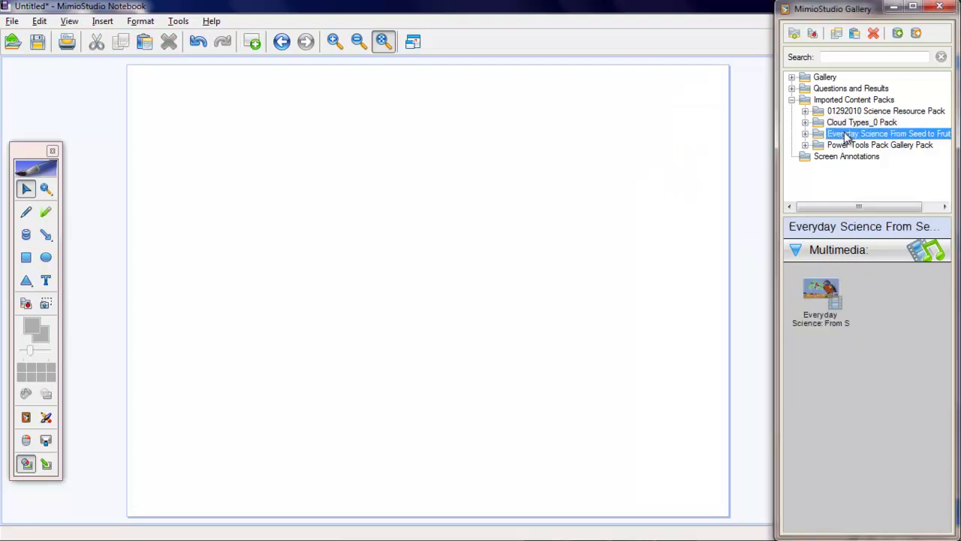
click(828, 291)
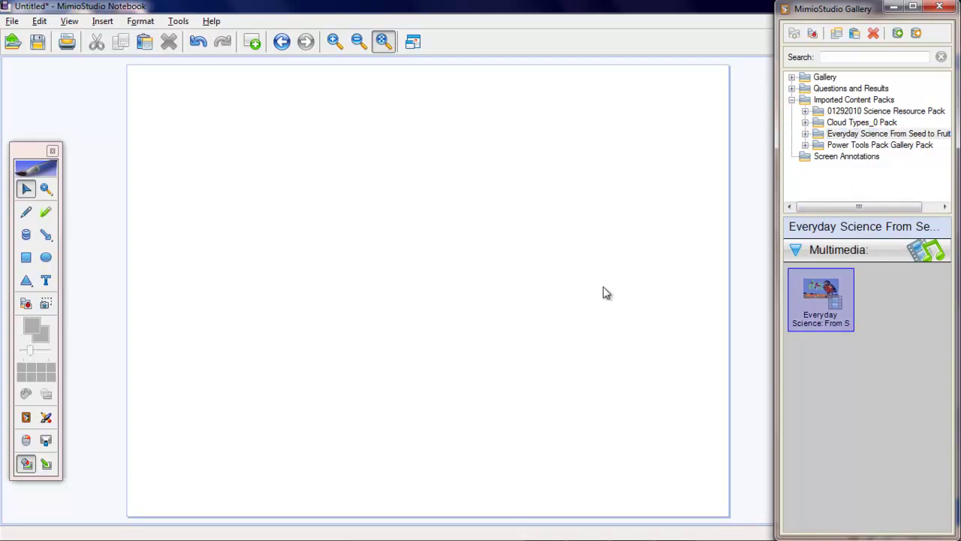
click(411, 276)
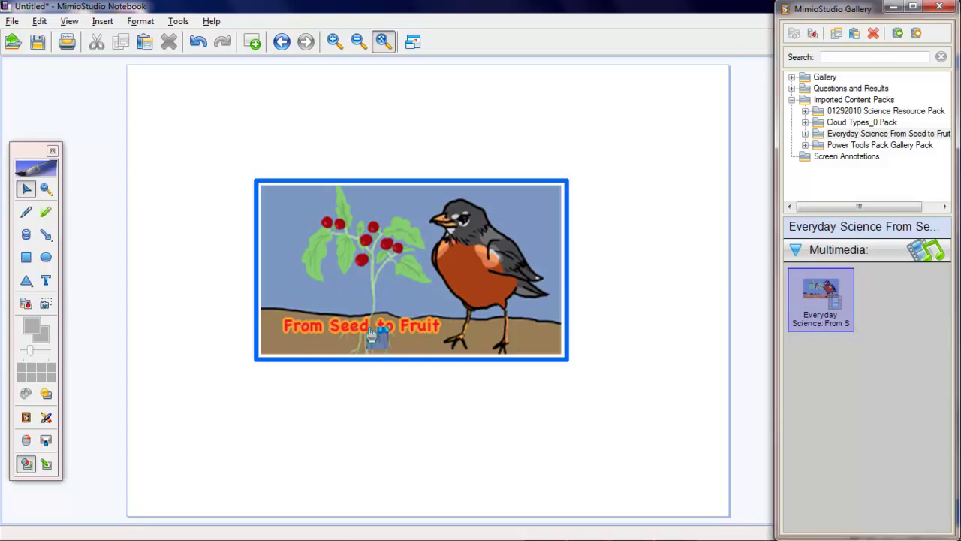
click(370, 335)
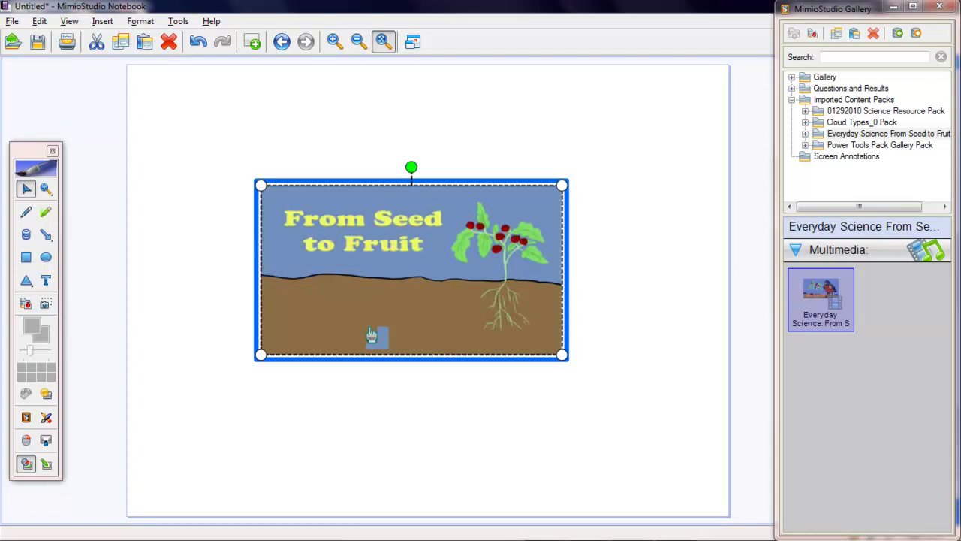
click(411, 331)
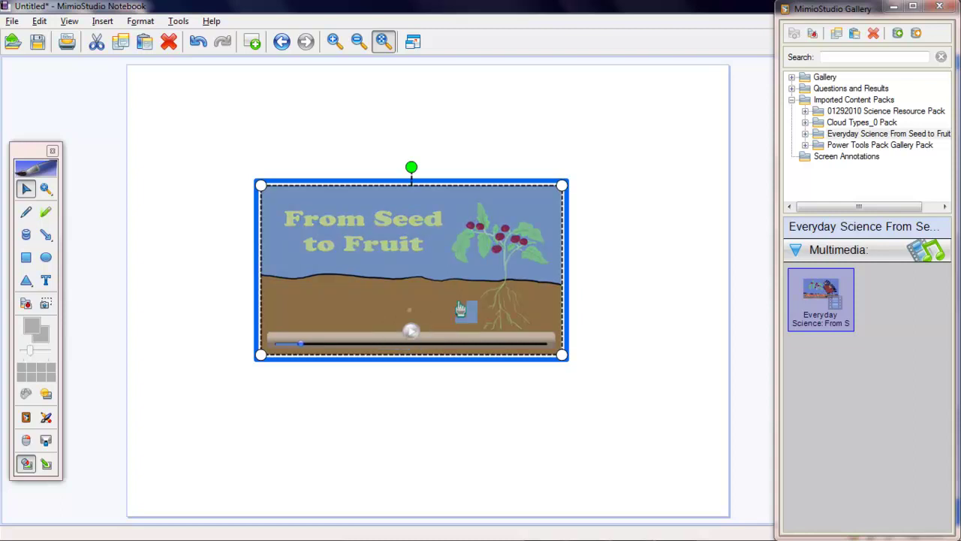
- Enlarge the From Seed to Fruit video and center it on the page
drag(425, 181, 289, 71)
drag(444, 252, 680, 472)
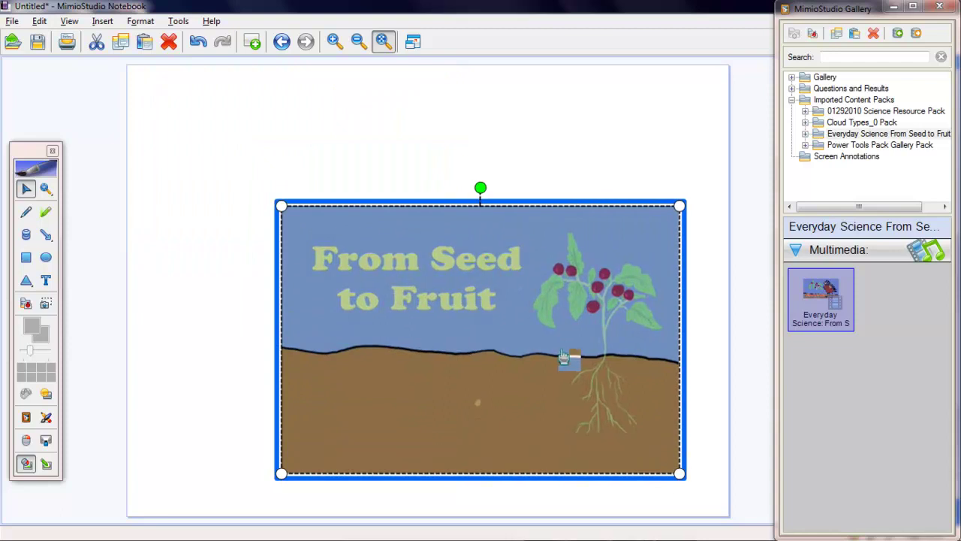
drag(653, 200, 594, 161)
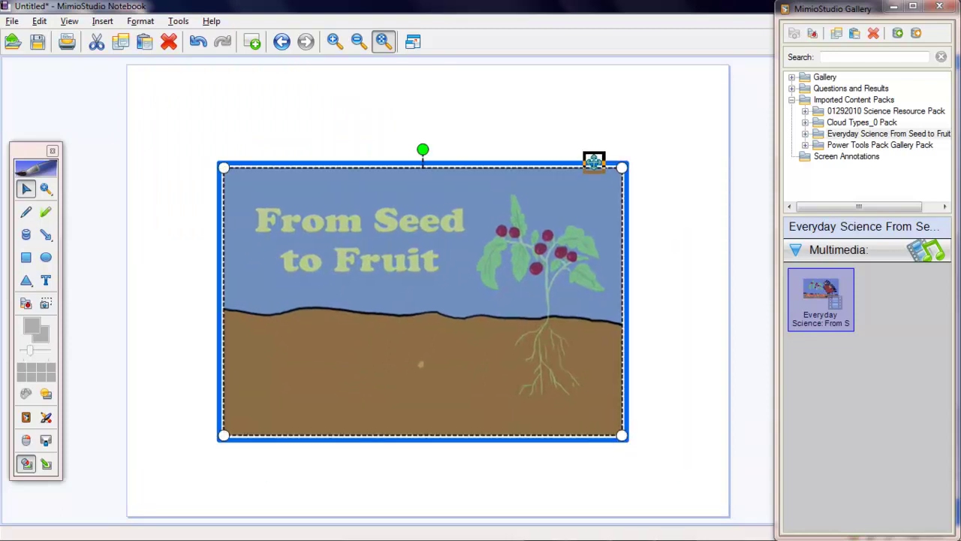
- Place the Power Tools Pack's Answer Correct box above an Answer Wrong box on a new page and trigger both
click(893, 146)
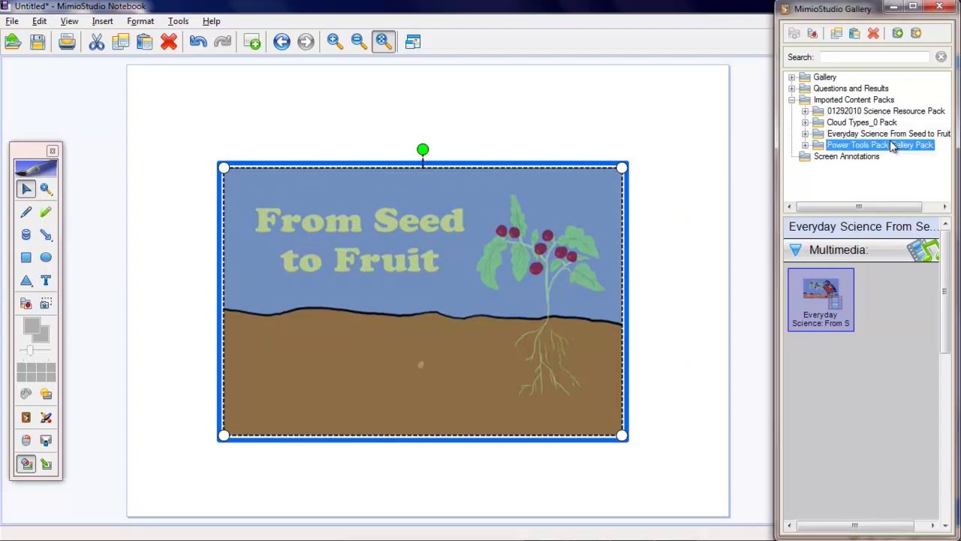
click(252, 44)
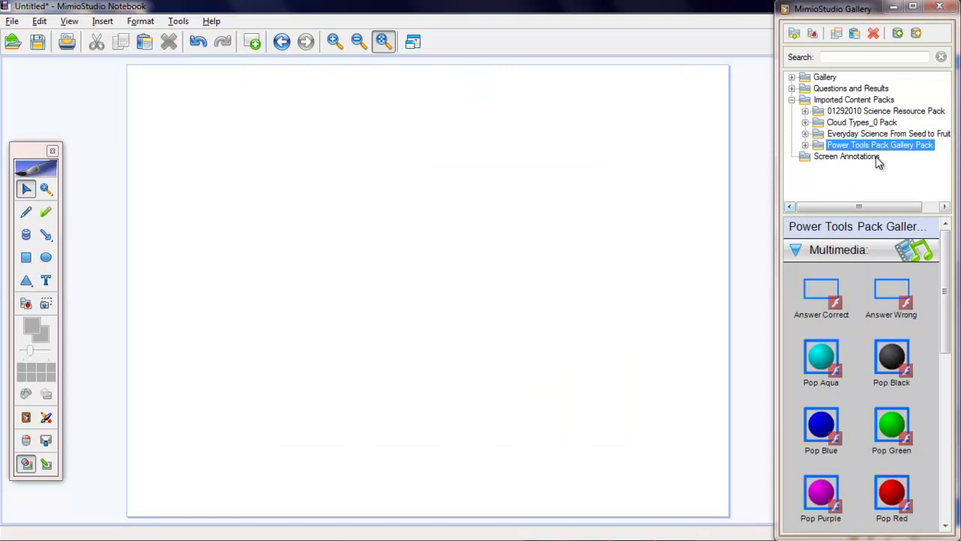
mouse_move(944, 282)
mouse_down()
mouse_move(949, 306)
mouse_move(929, 272)
mouse_up()
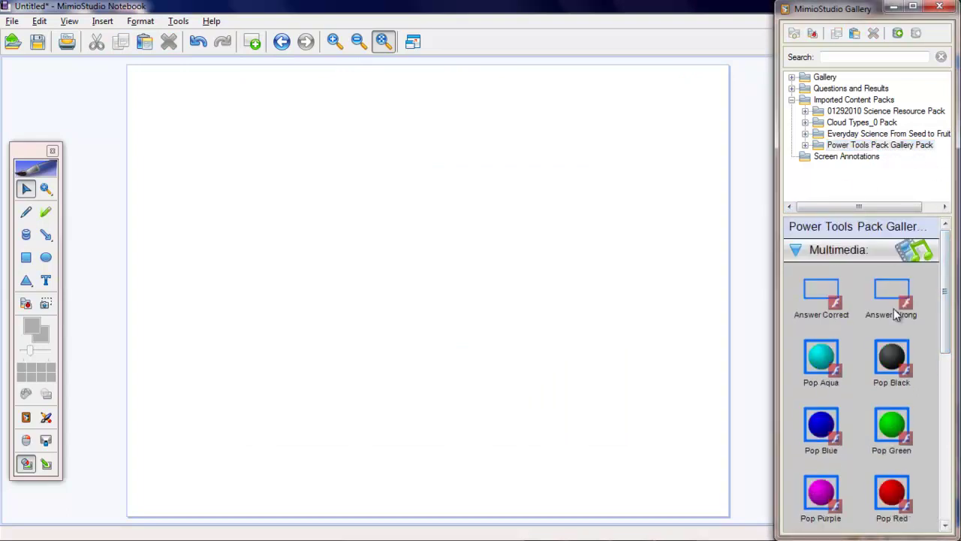
drag(811, 293, 501, 203)
drag(904, 287, 500, 279)
click(504, 200)
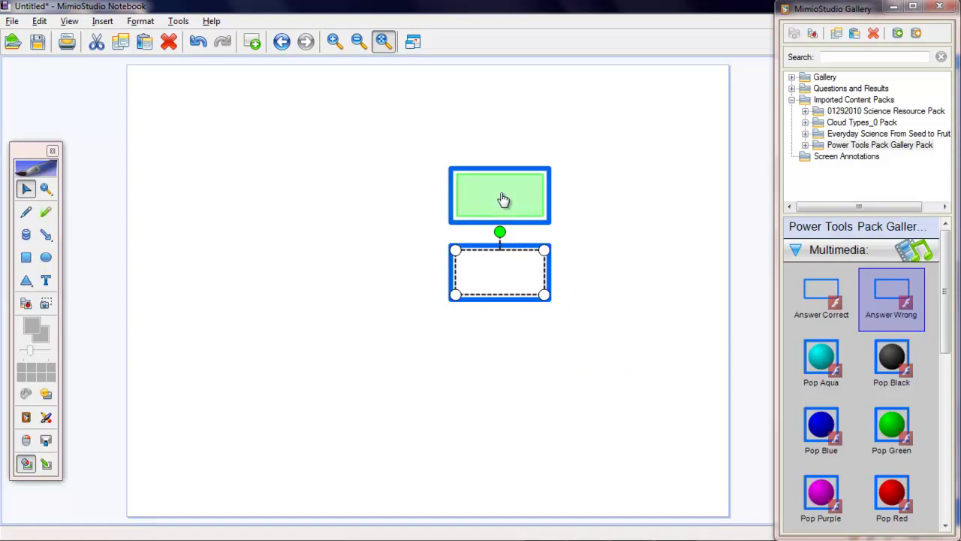
click(511, 282)
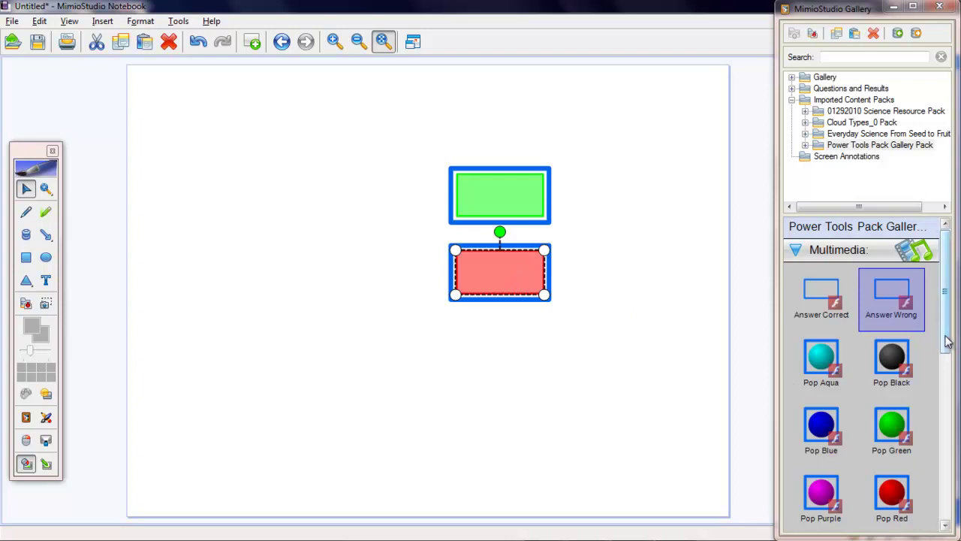
- Place the Pop Blue ball below the answer boxes and the Write Black item beside them
drag(822, 425, 590, 410)
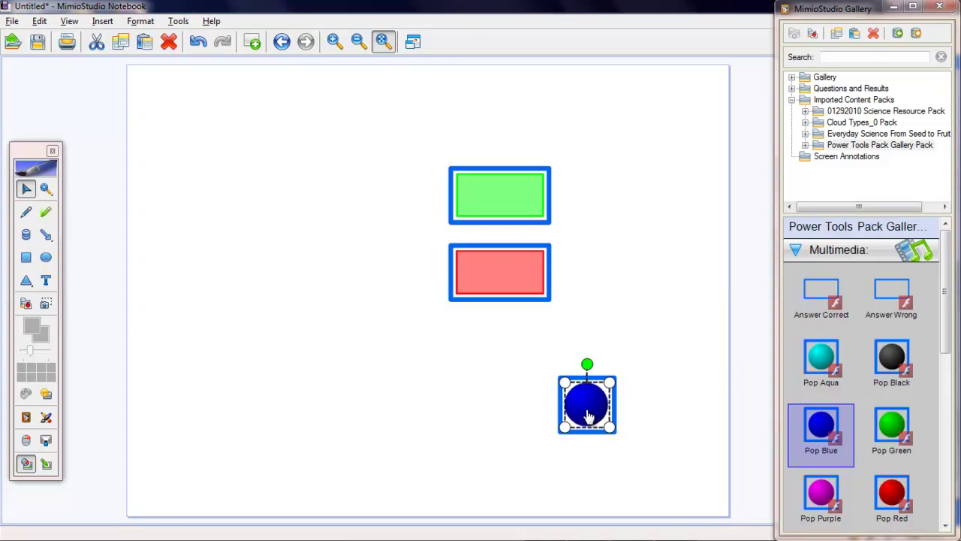
drag(946, 322, 948, 486)
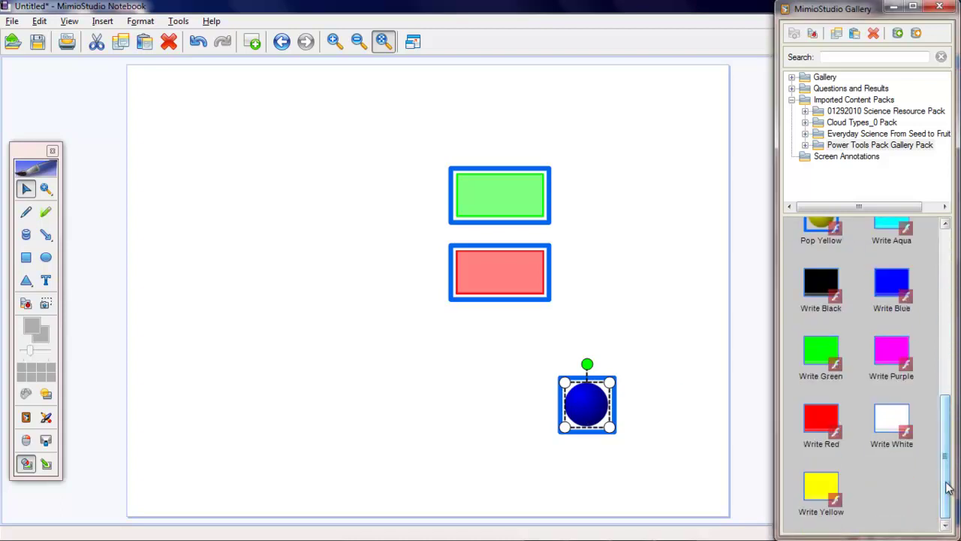
drag(821, 284, 677, 248)
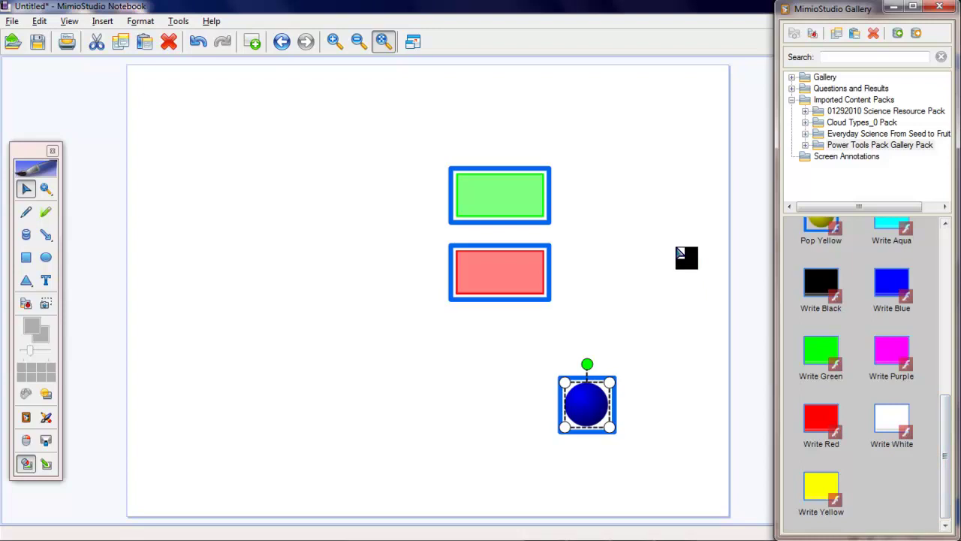